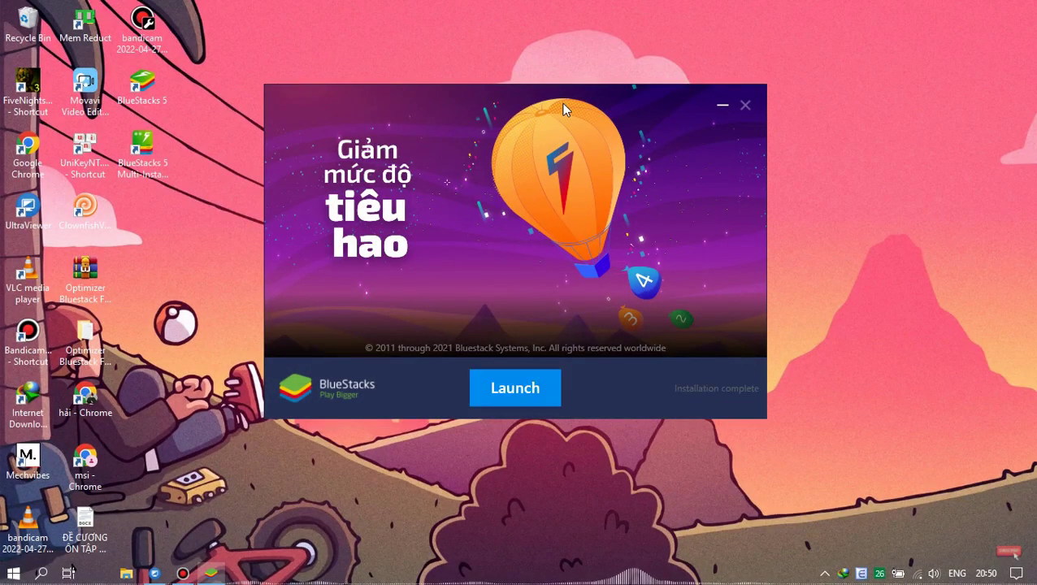
# Launch BlueStacks from the finished installer, then close the player while it is still starting and confirm the exit.
pyautogui.click(495, 385)
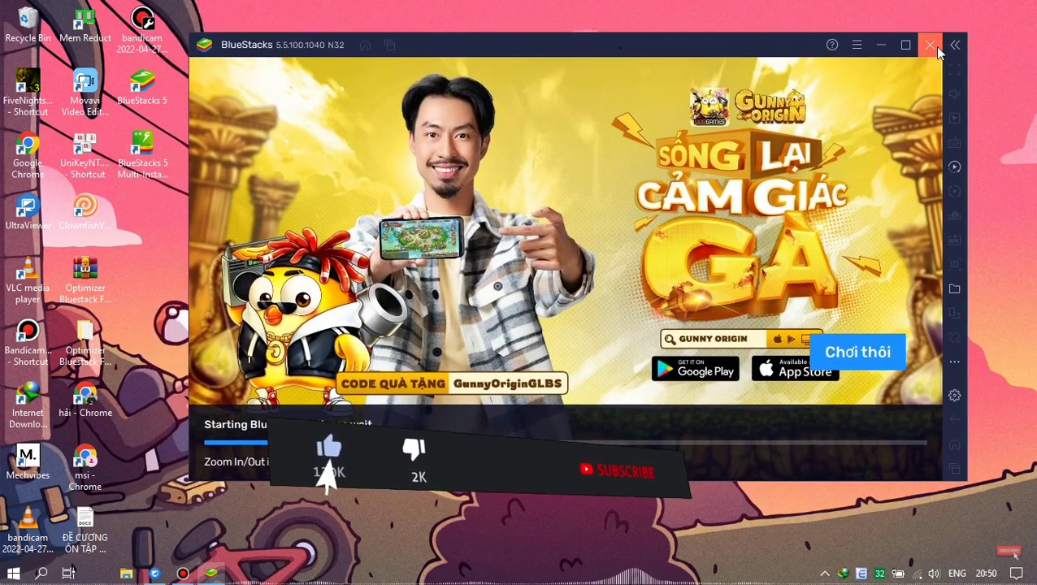
pyautogui.click(930, 45)
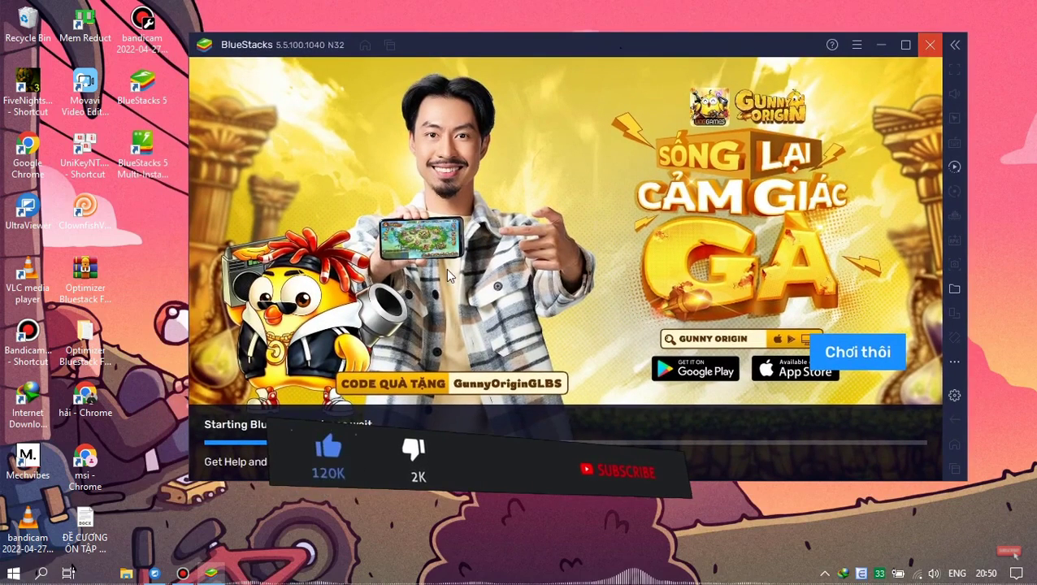
pyautogui.click(659, 285)
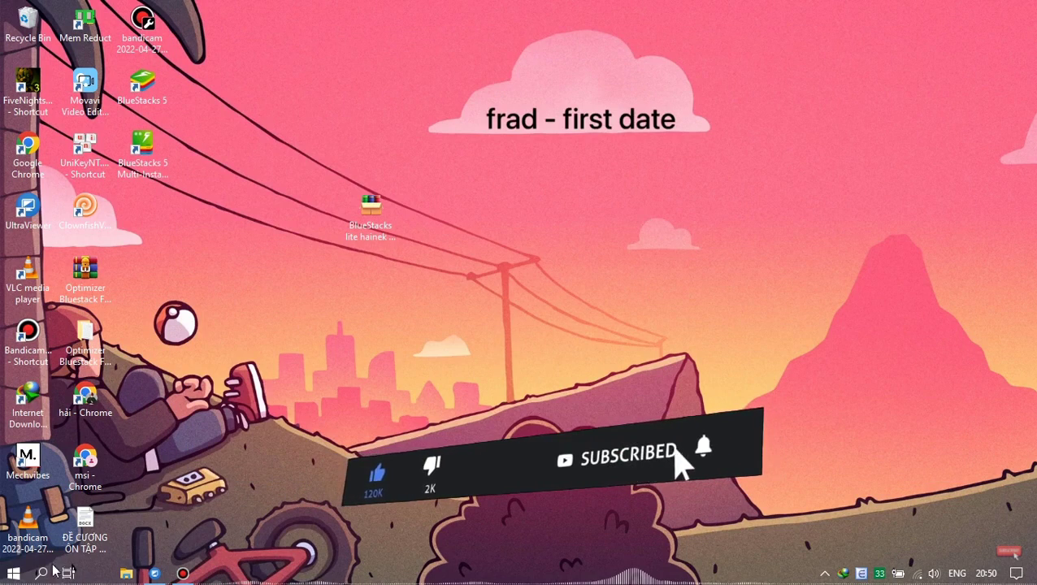
# Open the Windows graphics settings and save the High performance graphics preference for BlueStacks.
pyautogui.click(41, 574)
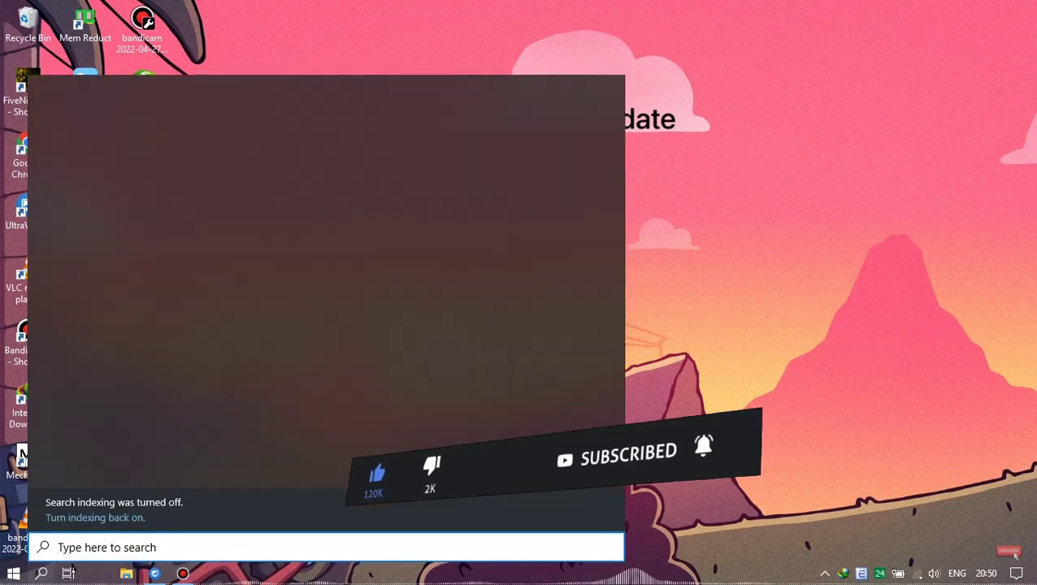
pyautogui.write('gra')
pyautogui.press('Return')
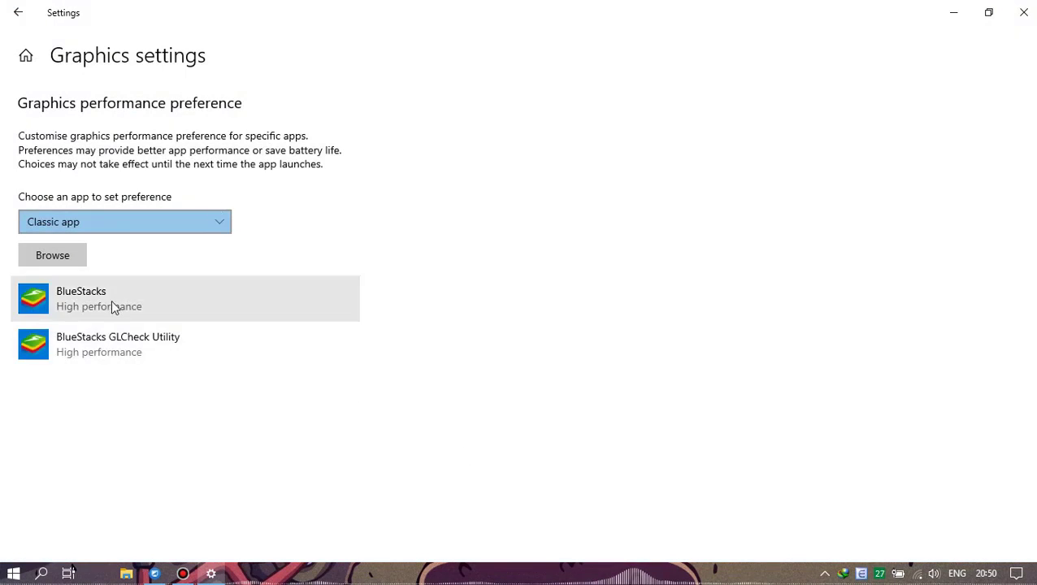
pyautogui.click(111, 306)
pyautogui.click(247, 362)
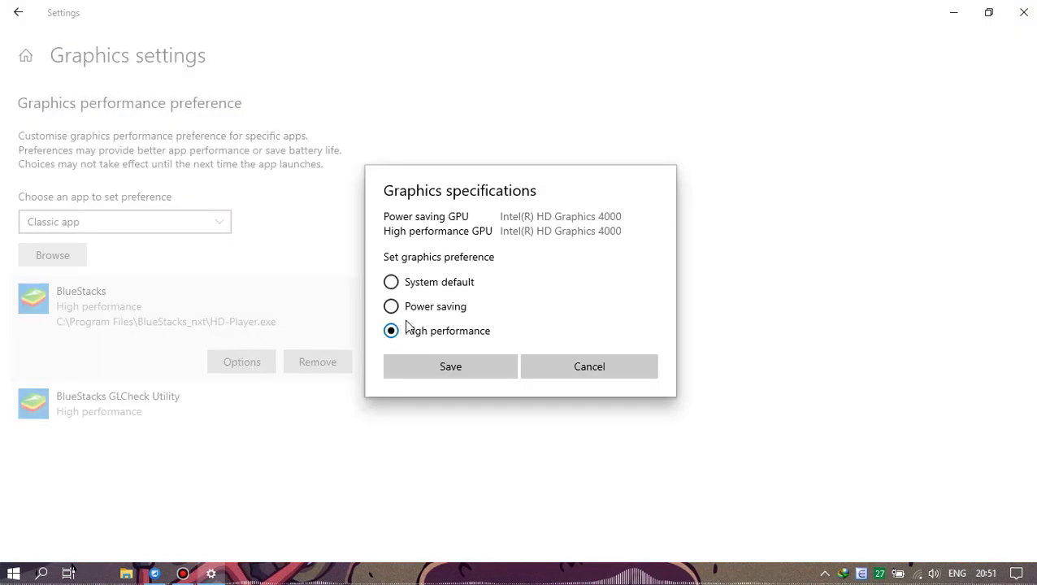
pyautogui.click(426, 364)
# Save the High performance graphics preference for BlueStacks GLCheck Utility.
pyautogui.click(241, 400)
pyautogui.click(238, 407)
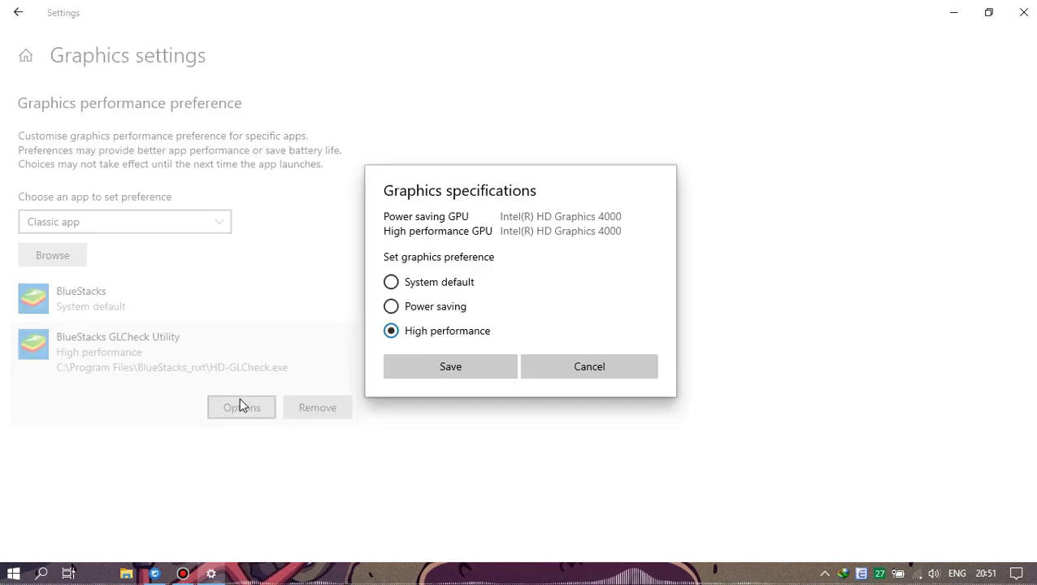
pyautogui.click(452, 364)
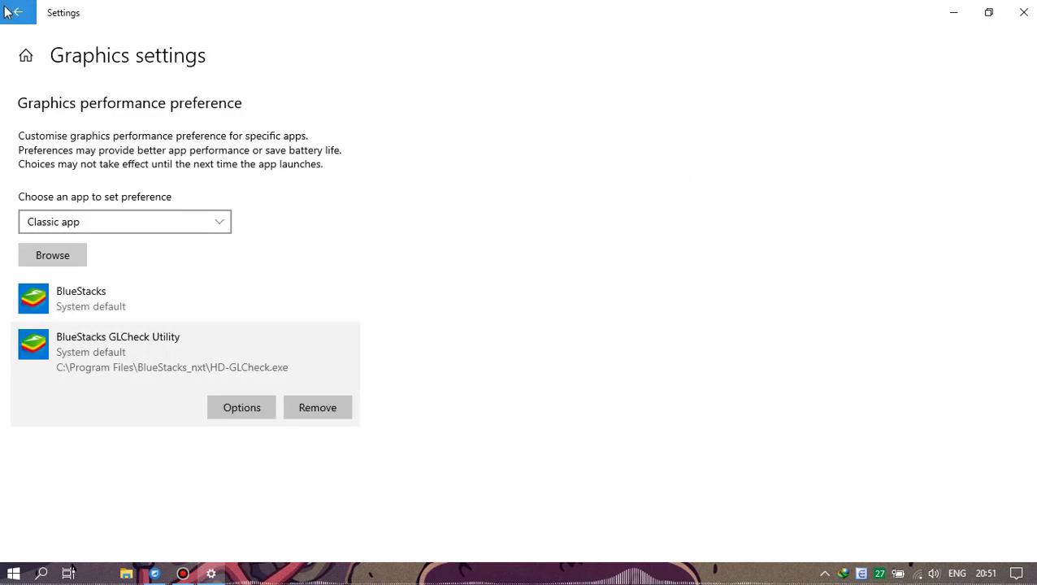
# Check the Game Mode state in the Windows gaming settings and close Settings.
pyautogui.hotkey('alt', 'Left')
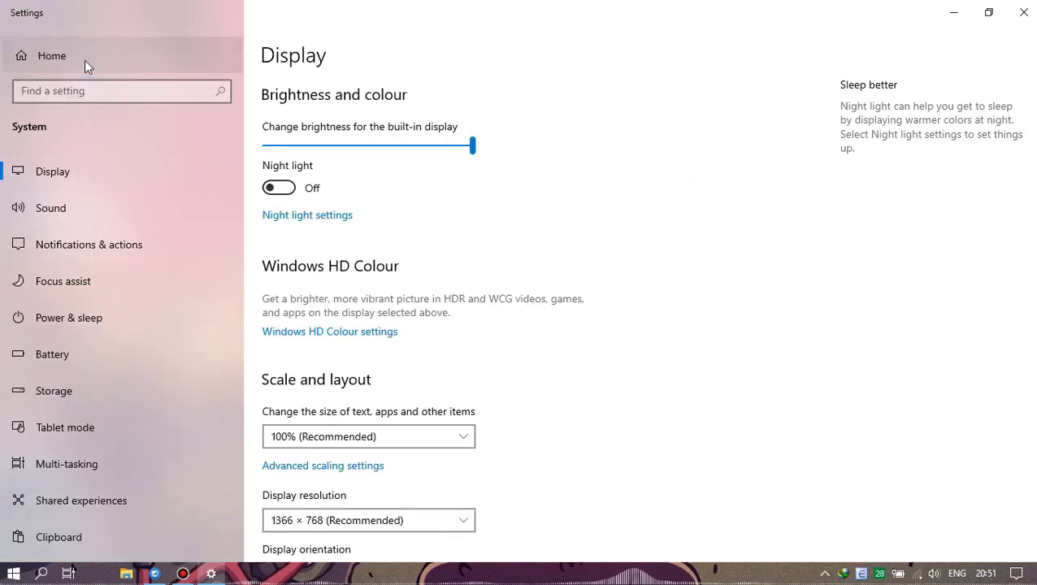
pyautogui.click(85, 60)
pyautogui.click(636, 325)
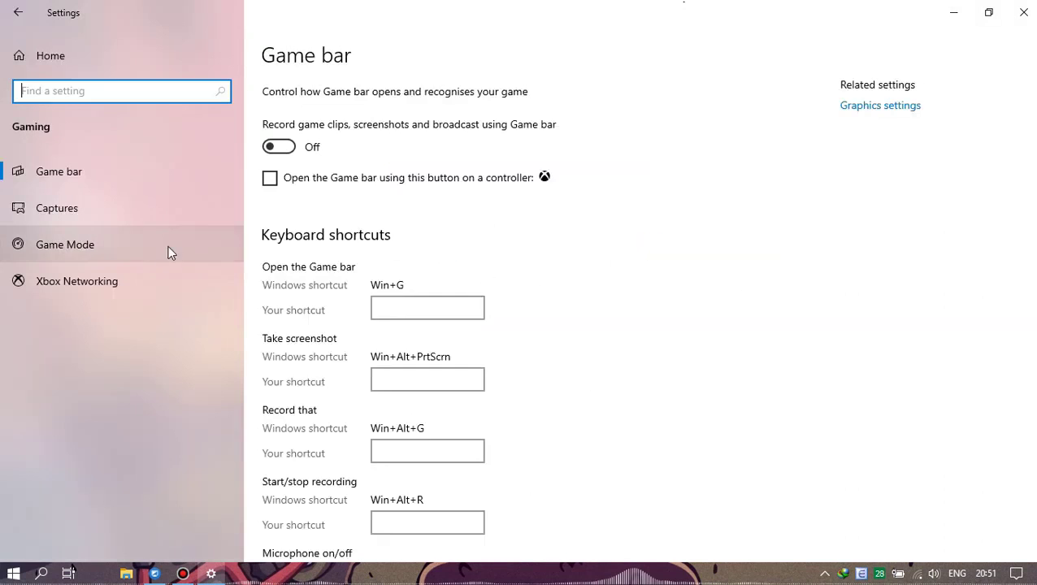
pyautogui.click(136, 246)
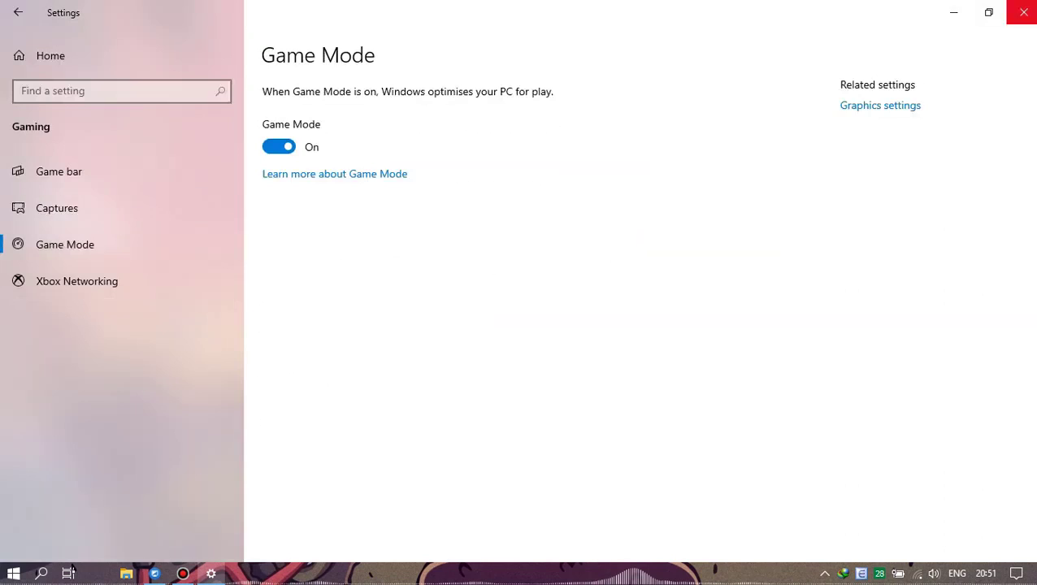
pyautogui.click(1024, 13)
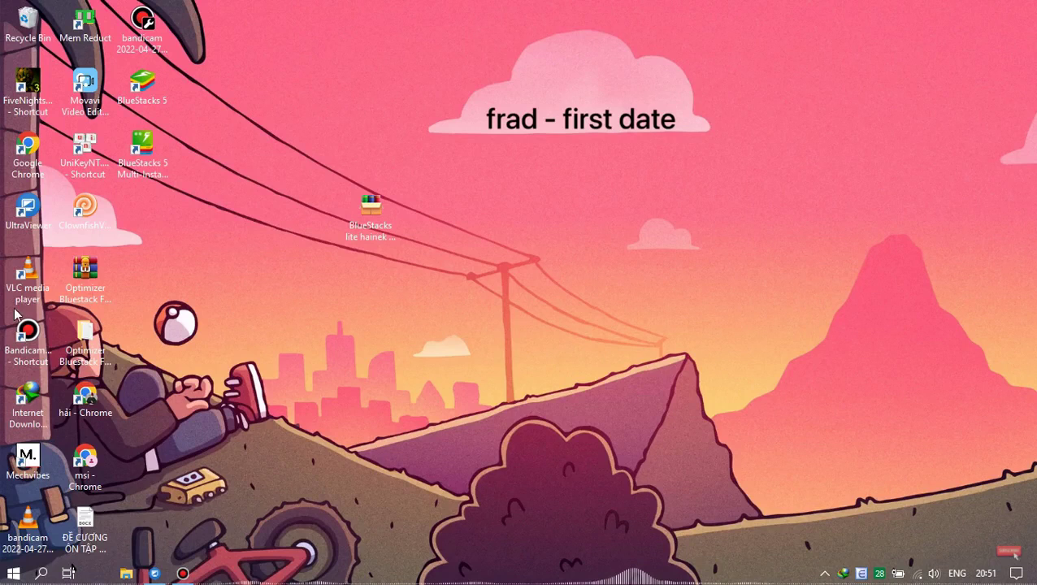
# In the BlueStacks 5 shortcut's compatibility properties, uncheck Disable full-screen optimisations, enable Run this program as an administrator, and apply.
pyautogui.rightClick(156, 85)
pyautogui.click(189, 458)
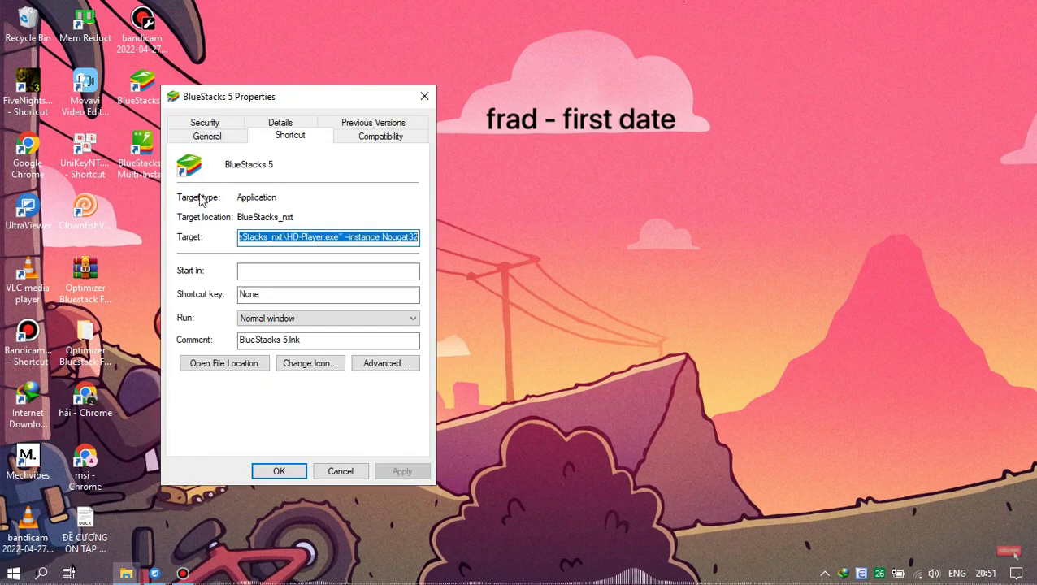
pyautogui.click(362, 134)
pyautogui.click(189, 361)
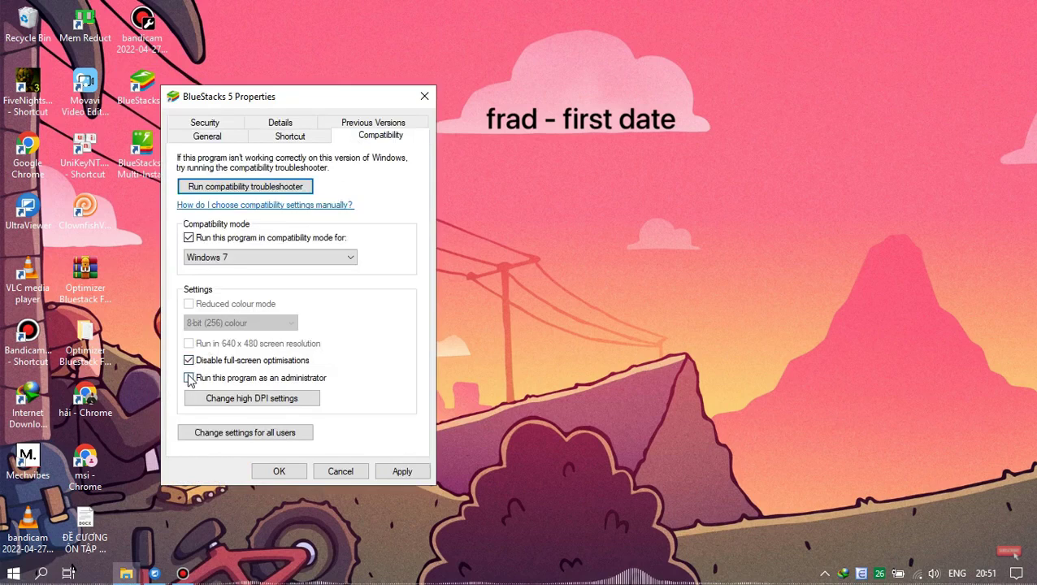
pyautogui.click(189, 361)
pyautogui.click(188, 377)
pyautogui.click(402, 472)
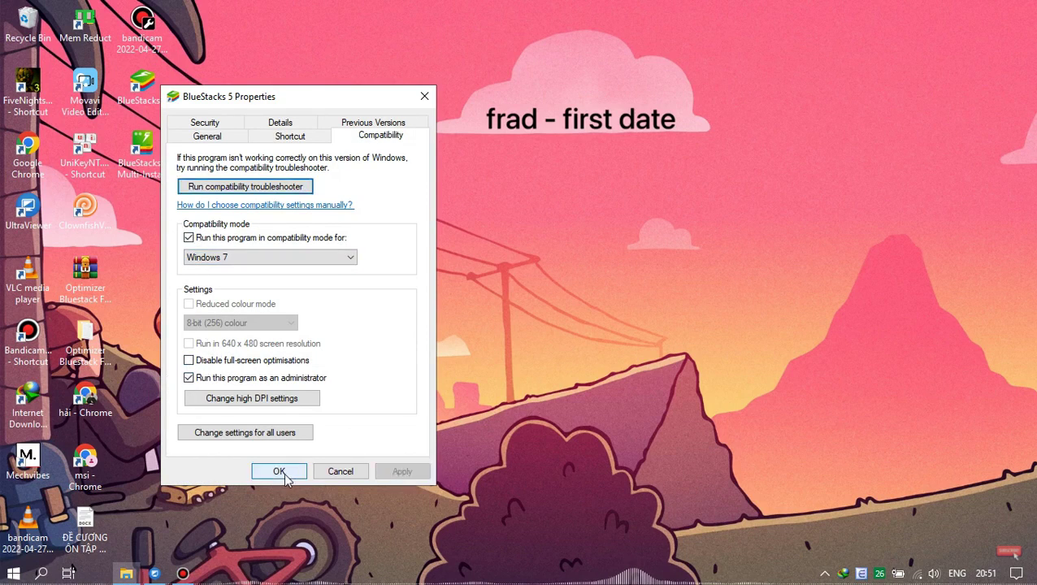
pyautogui.click(279, 472)
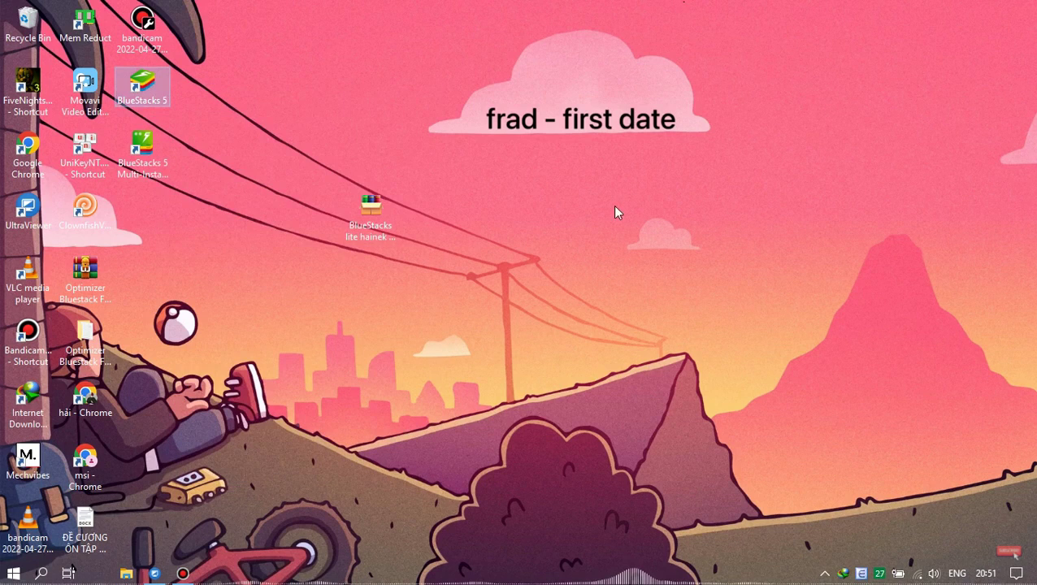
# Launch BlueStacks and set the CPU allocation to High (4 Cores) in its performance settings.
pyautogui.press('Return')
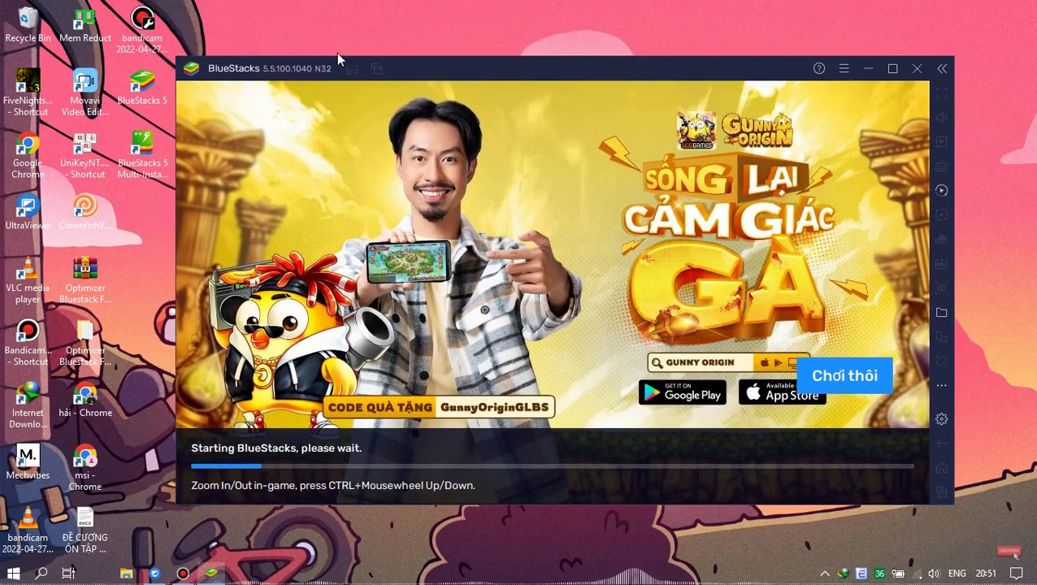
pyautogui.click(843, 68)
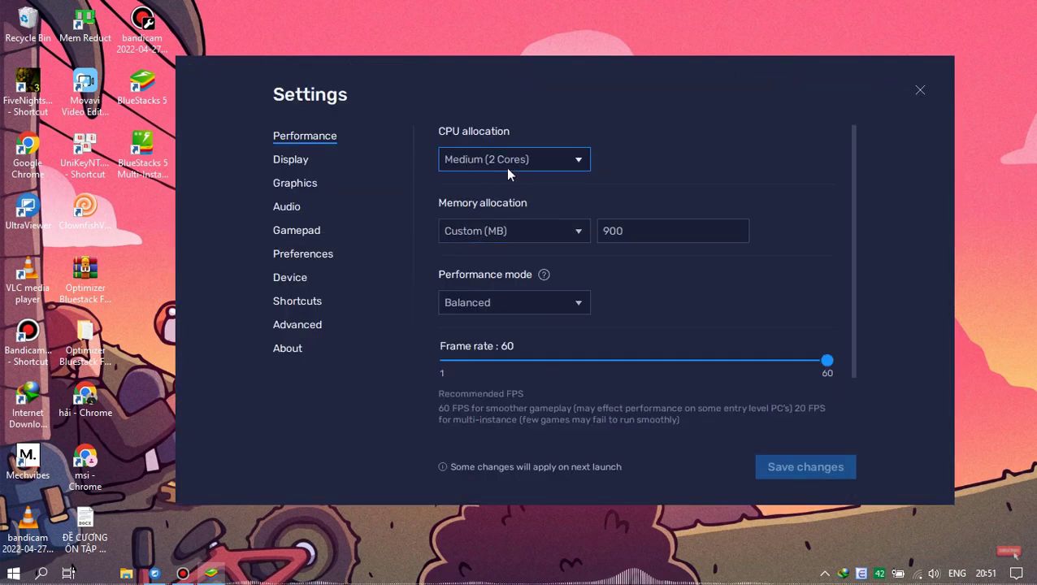
pyautogui.click(507, 167)
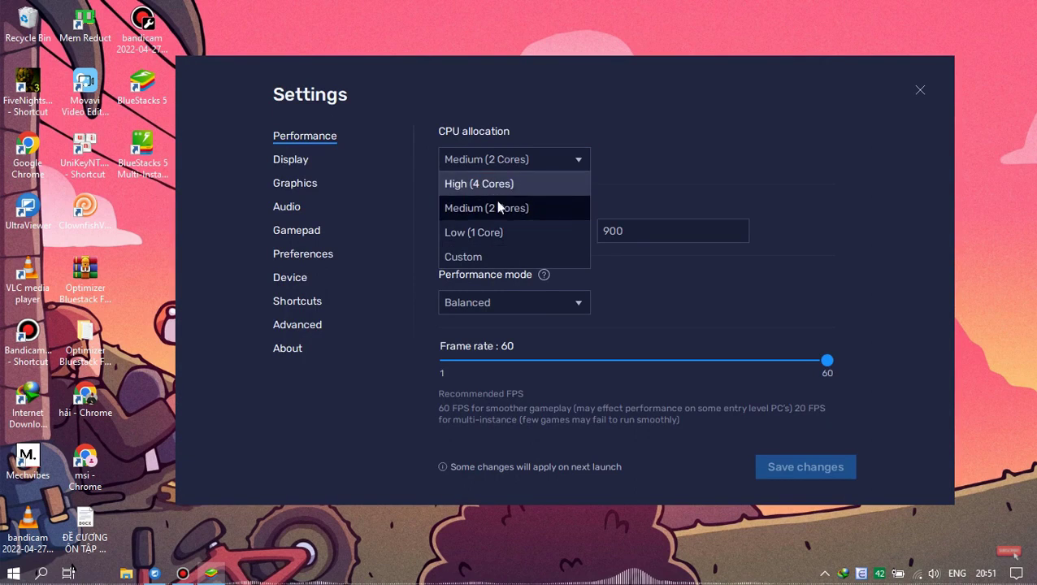
pyautogui.click(495, 192)
# Set the custom memory allocation to 1500 MB and the performance mode to High Performance.
pyautogui.click(628, 253)
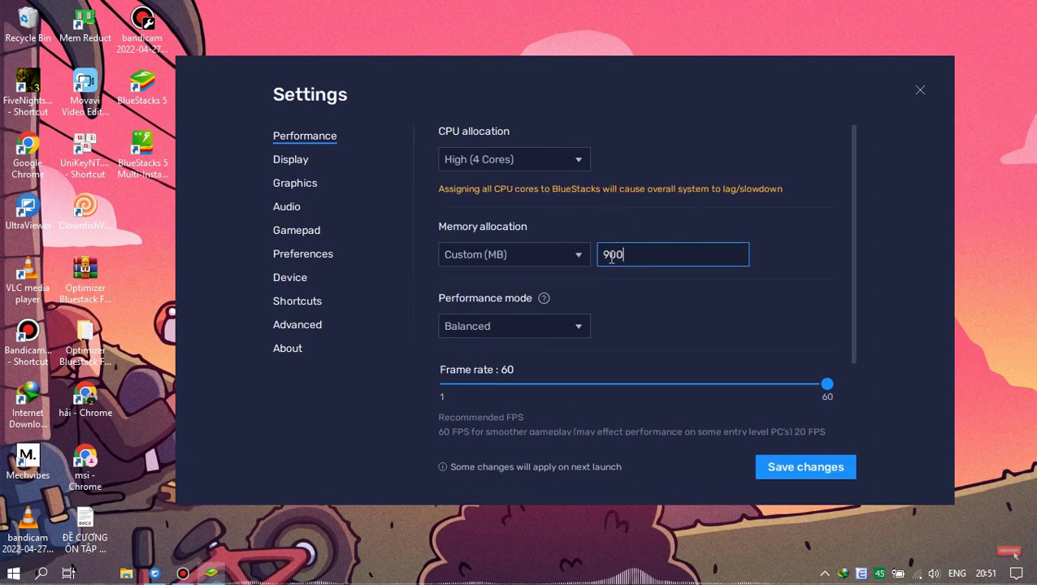
pyautogui.press('BackSpace')
pyautogui.press('BackSpace')
pyautogui.press('BackSpace')
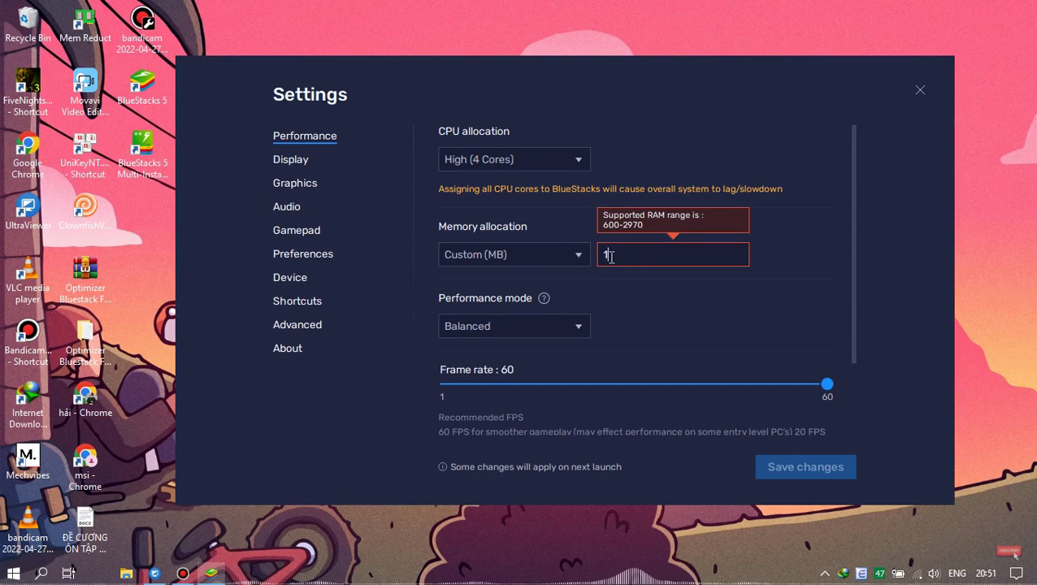
pyautogui.write('1300')
pyautogui.press('BackSpace')
pyautogui.press('BackSpace')
pyautogui.write('00')
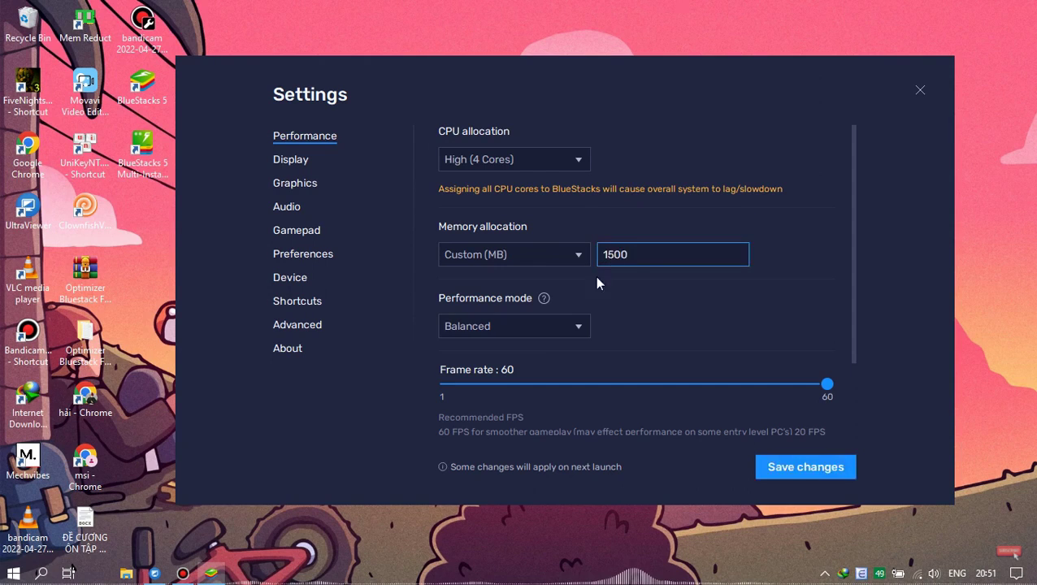
pyautogui.click(520, 329)
pyautogui.click(504, 376)
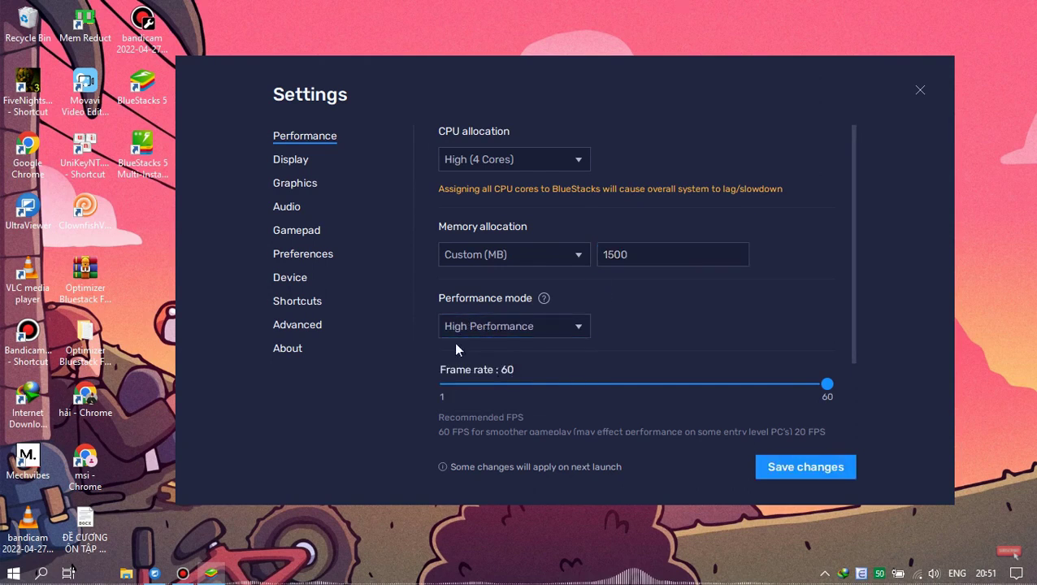
# Enable high frame rate and the display of FPS during gameplay.
pyautogui.scroll(-3, 847, 326)
pyautogui.click(821, 370)
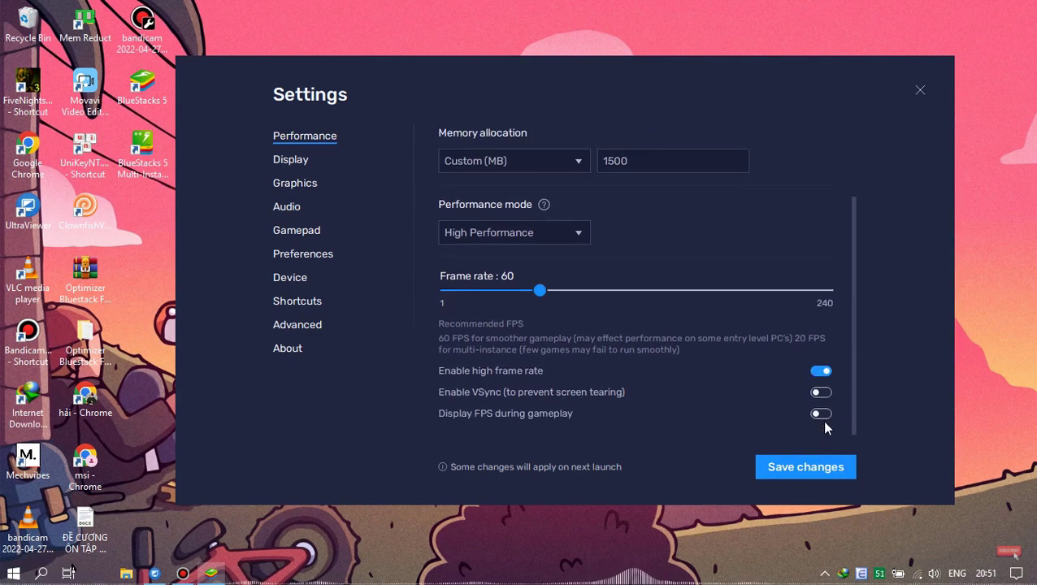
pyautogui.click(819, 414)
# Set the frame rate to 90, then save the performance changes and restart BlueStacks.
pyautogui.moveTo(540, 292); pyautogui.dragTo(776, 321)
pyautogui.moveTo(696, 323); pyautogui.dragTo(589, 317)
pyautogui.click(776, 463)
pyautogui.click(642, 314)
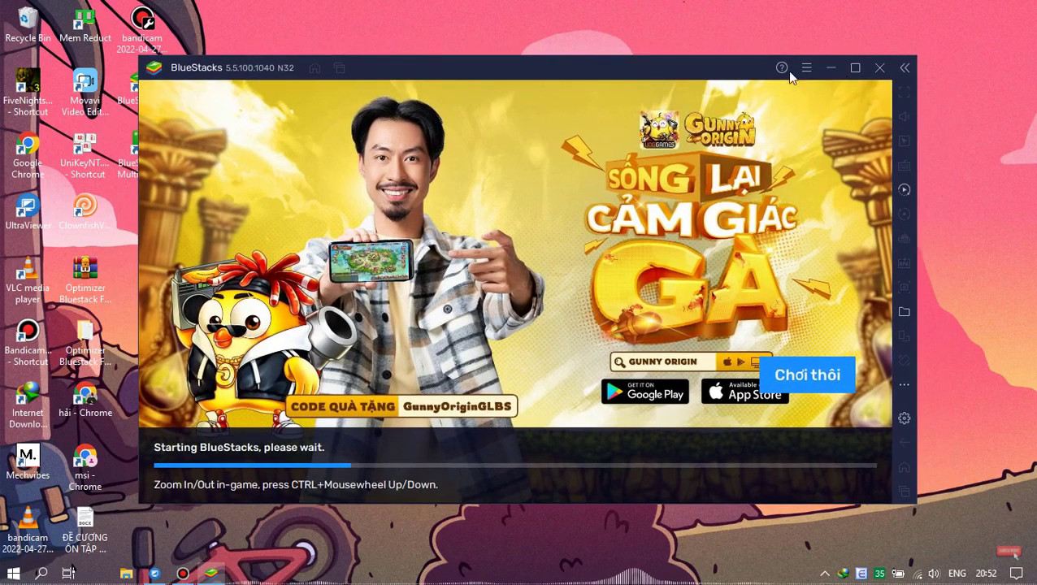
# Reopen the BlueStacks settings and set the landscape display resolution to 960 x 540.
pyautogui.click(781, 68)
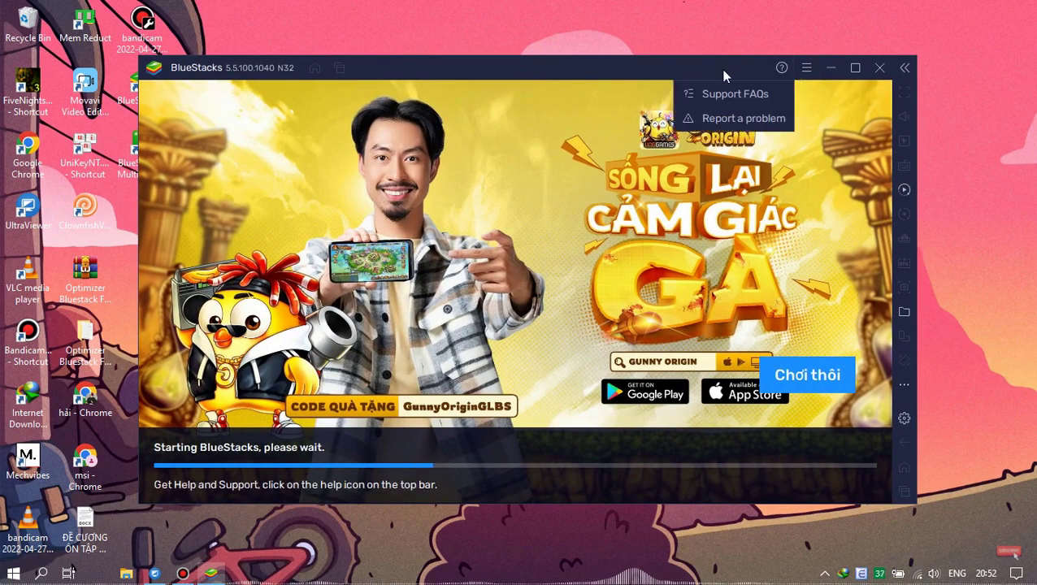
pyautogui.click(777, 78)
pyautogui.click(806, 68)
pyautogui.click(551, 229)
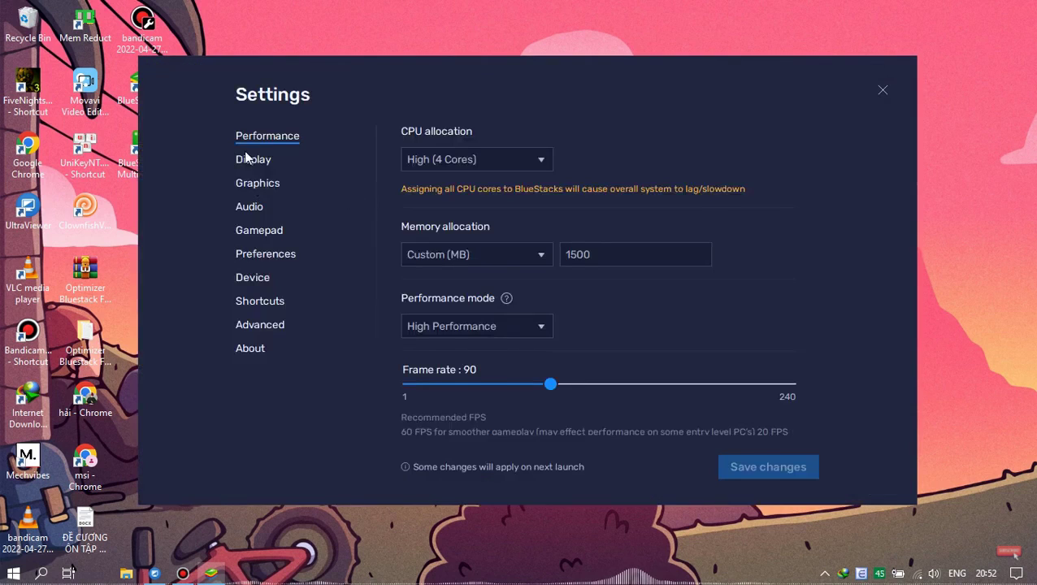
pyautogui.click(251, 159)
pyautogui.click(405, 187)
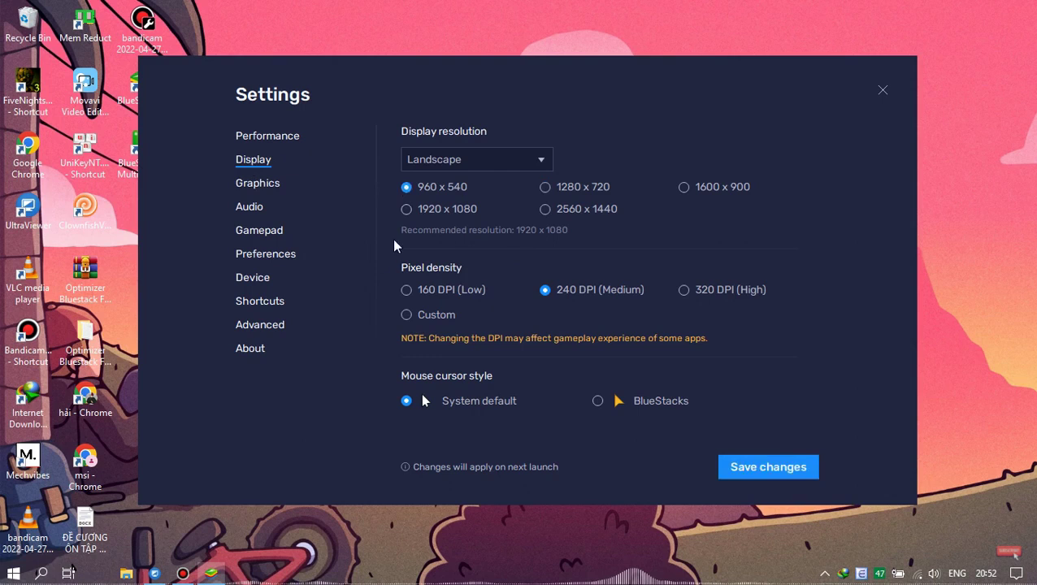
# Set the pixel density to 160 DPI (Low) and the mouse cursor style to BlueStacks, saving with a restart.
pyautogui.click(407, 291)
pyautogui.click(598, 401)
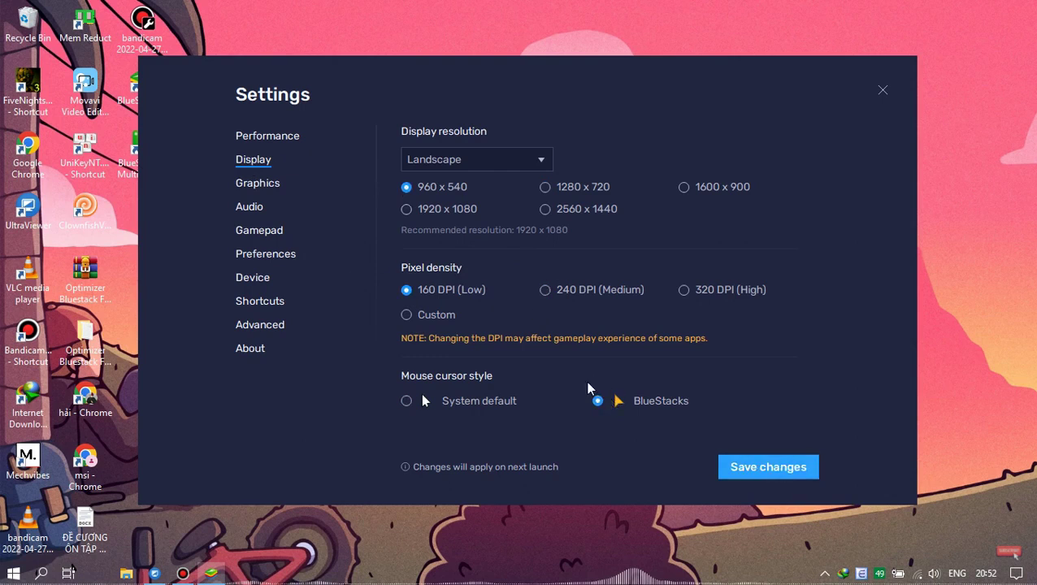
pyautogui.click(751, 478)
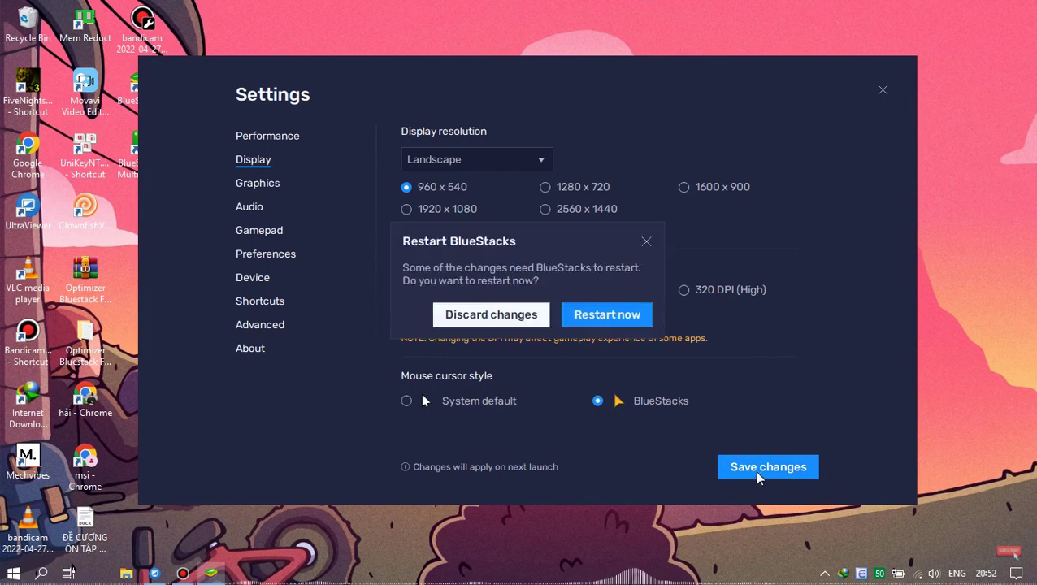
pyautogui.click(608, 314)
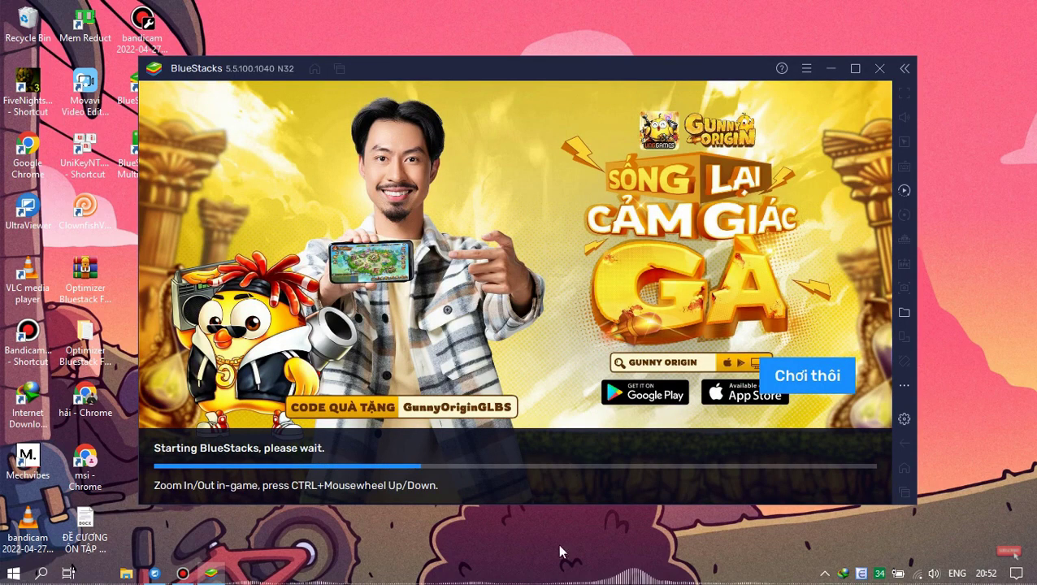
# Open Task Manager while BlueStacks starts and move its window aside.
pyautogui.rightClick(555, 573)
pyautogui.click(563, 514)
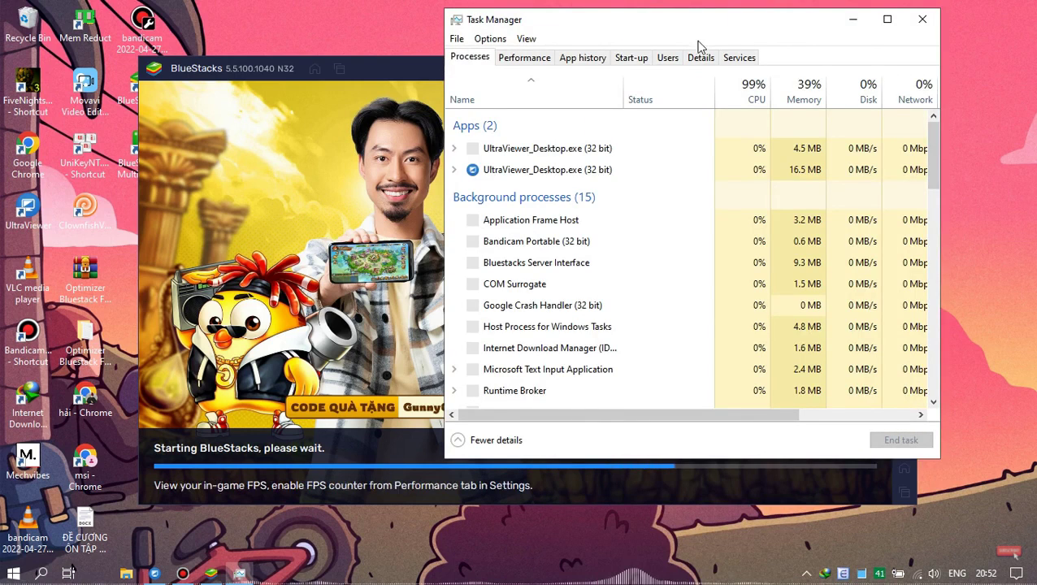
pyautogui.moveTo(698, 46); pyautogui.dragTo(784, 74)
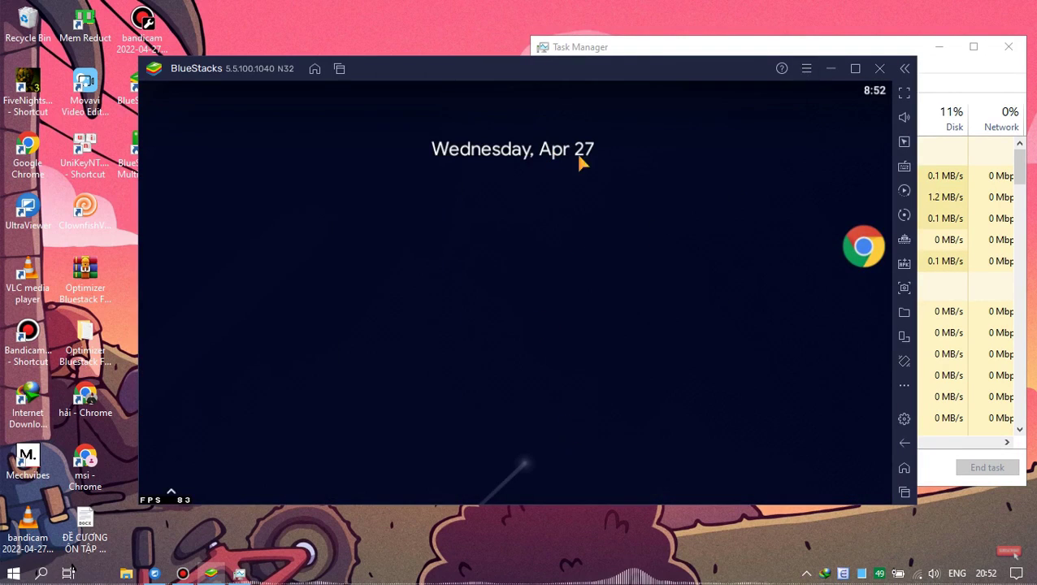
pyautogui.moveTo(581, 163); pyautogui.dragTo(581, 126)
pyautogui.click(807, 70)
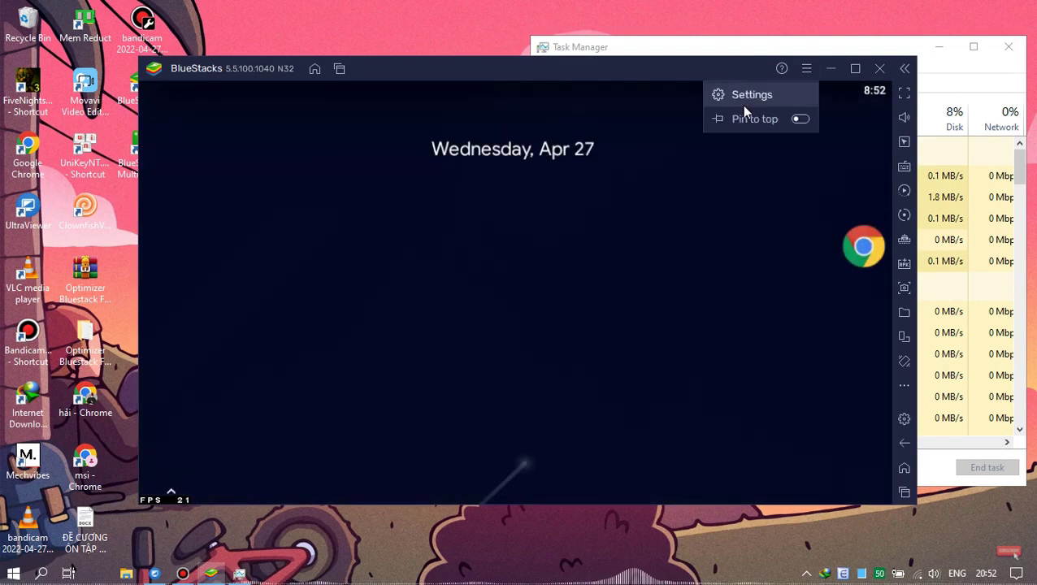
pyautogui.click(562, 216)
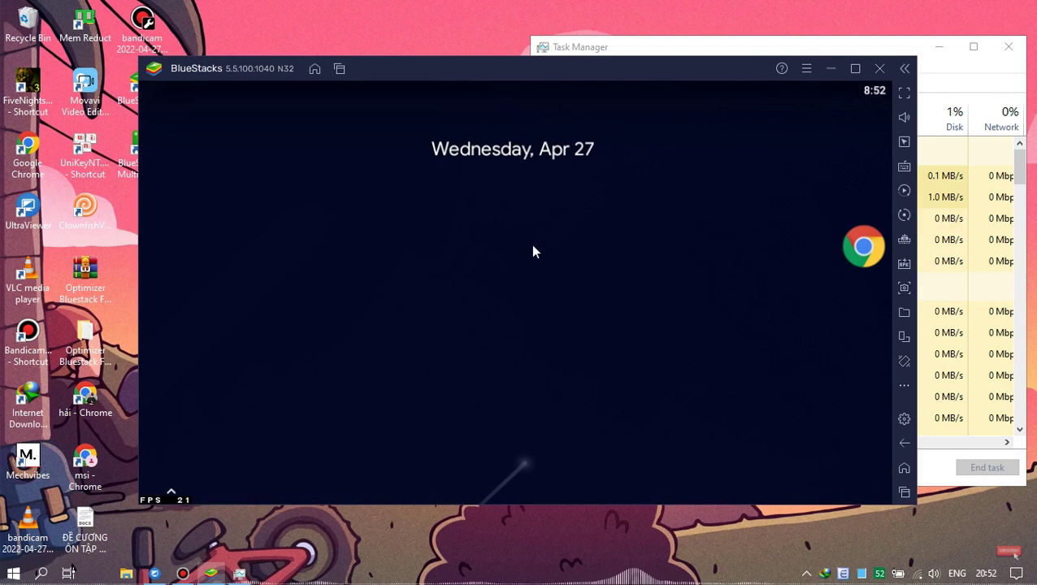
# Reopen the BlueStacks settings and show the graphics options down to the GPU preference.
pyautogui.hotkey('ctrl', 'shift', 'i')
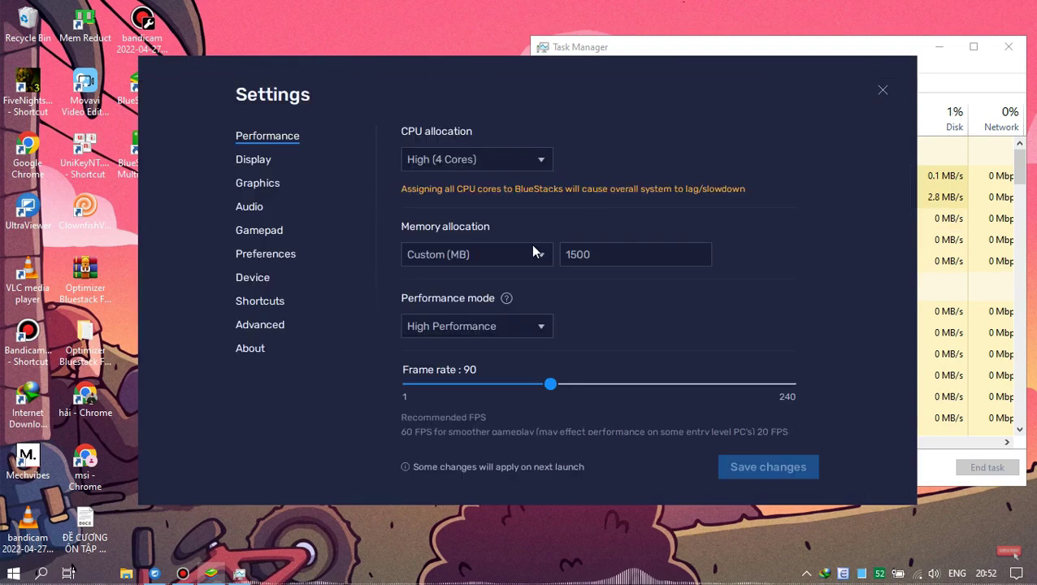
pyautogui.click(252, 160)
pyautogui.click(260, 184)
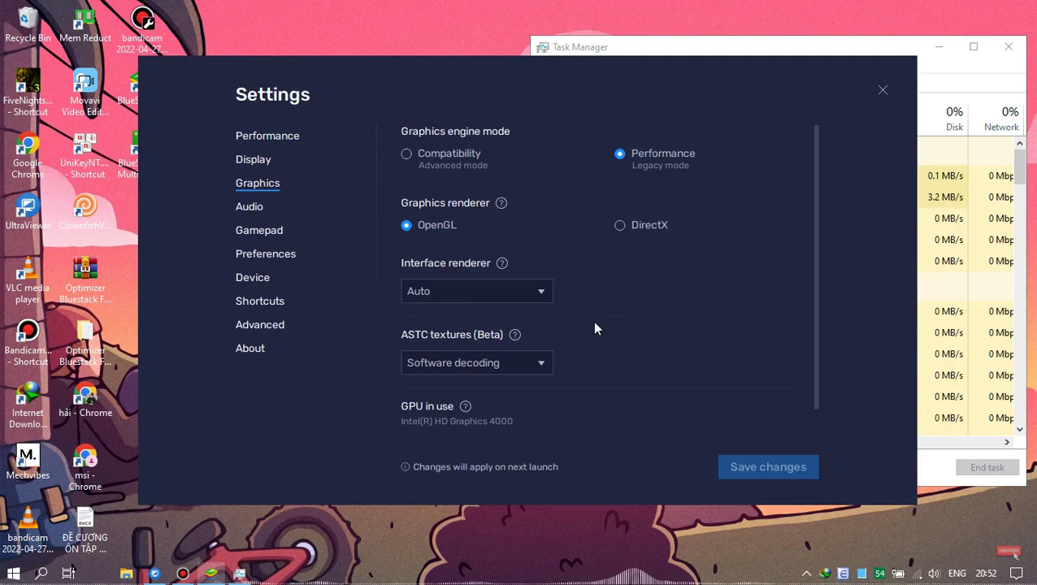
pyautogui.scroll(-3, 691, 338)
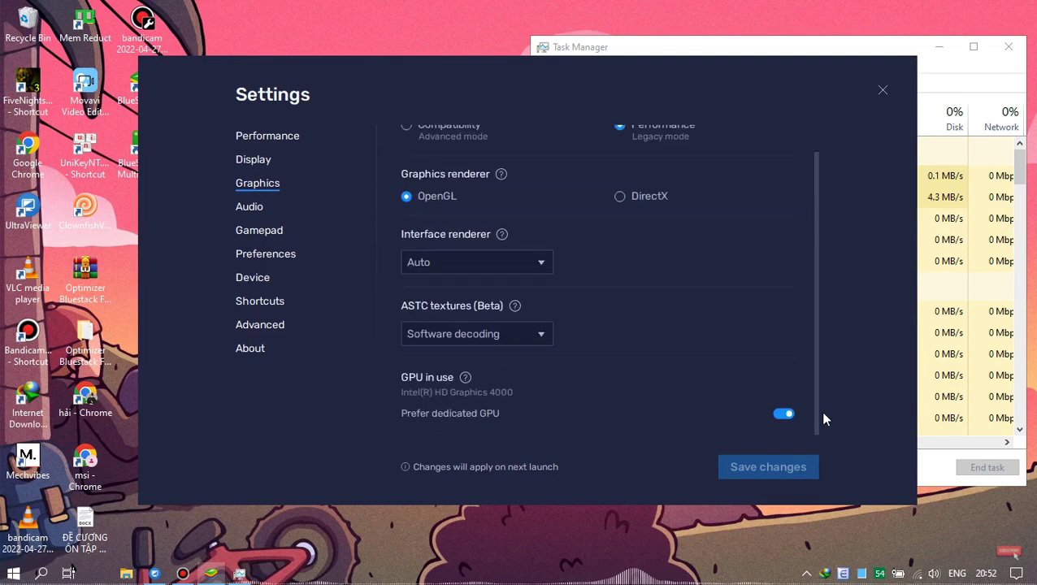
# Check the CPU and memory usage of BlueStacks in Task Manager, then close Task Manager.
pyautogui.click(999, 299)
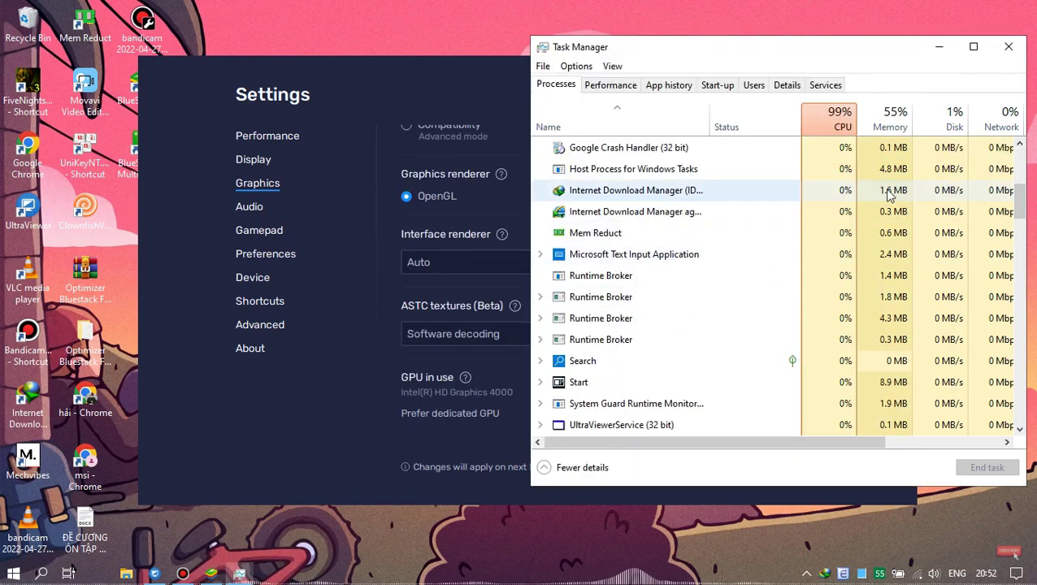
pyautogui.scroll(7, 891, 196)
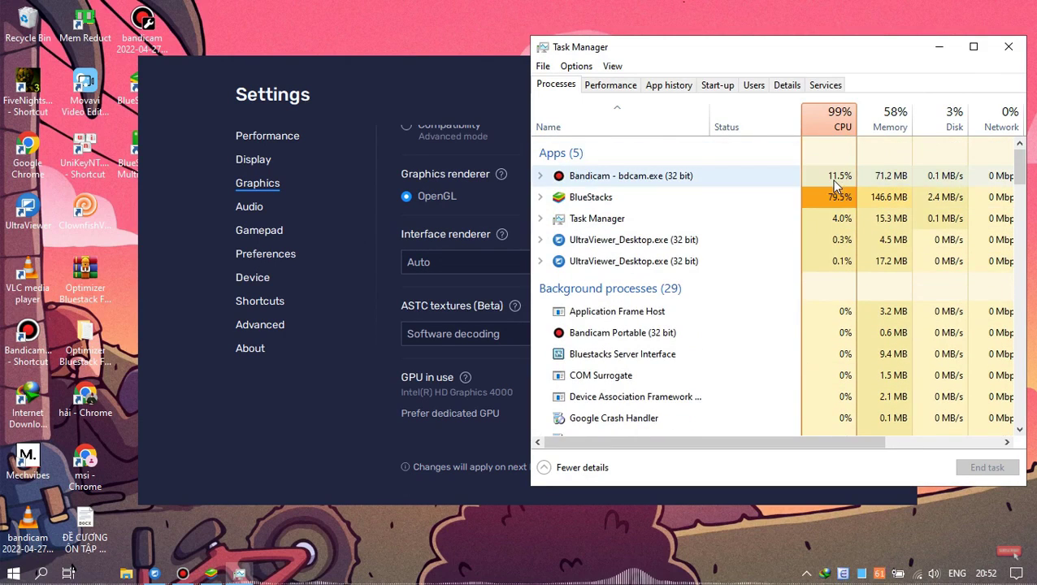
pyautogui.click(817, 199)
pyautogui.click(540, 199)
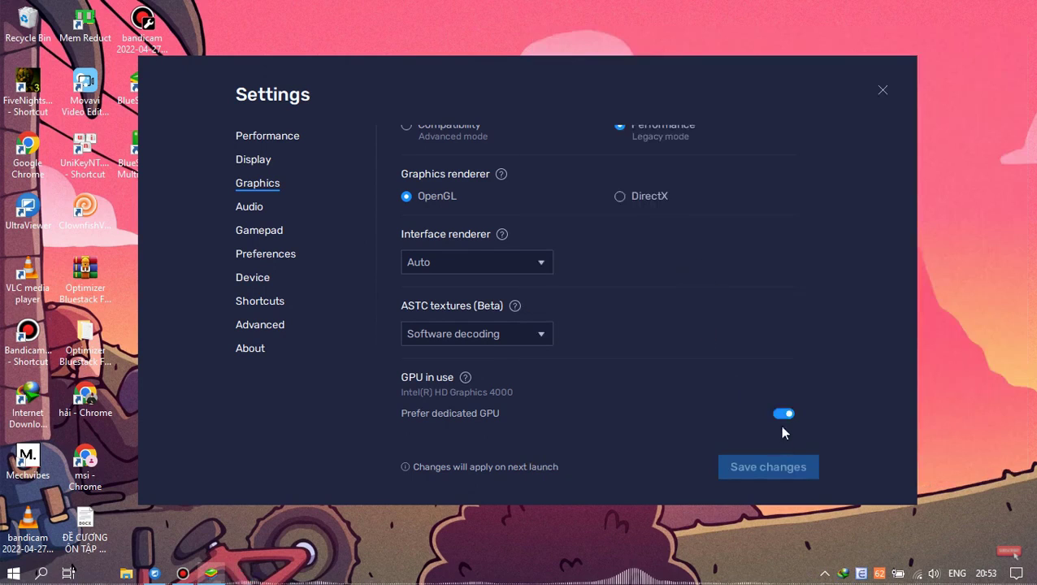
# Disable the dedicated GPU preference in the graphics settings and save it with a BlueStacks restart.
pyautogui.click(782, 414)
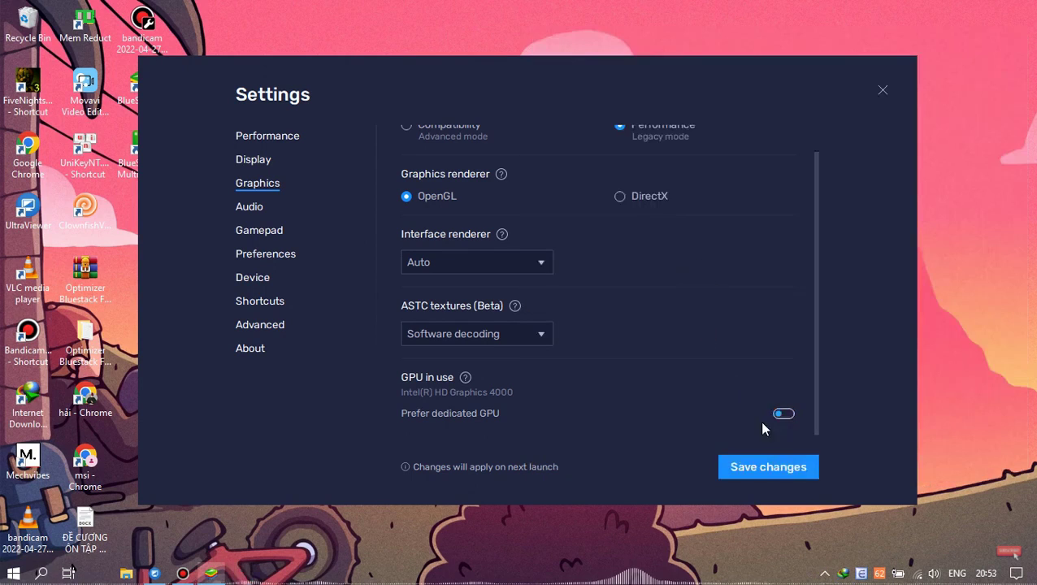
pyautogui.click(768, 466)
pyautogui.click(612, 317)
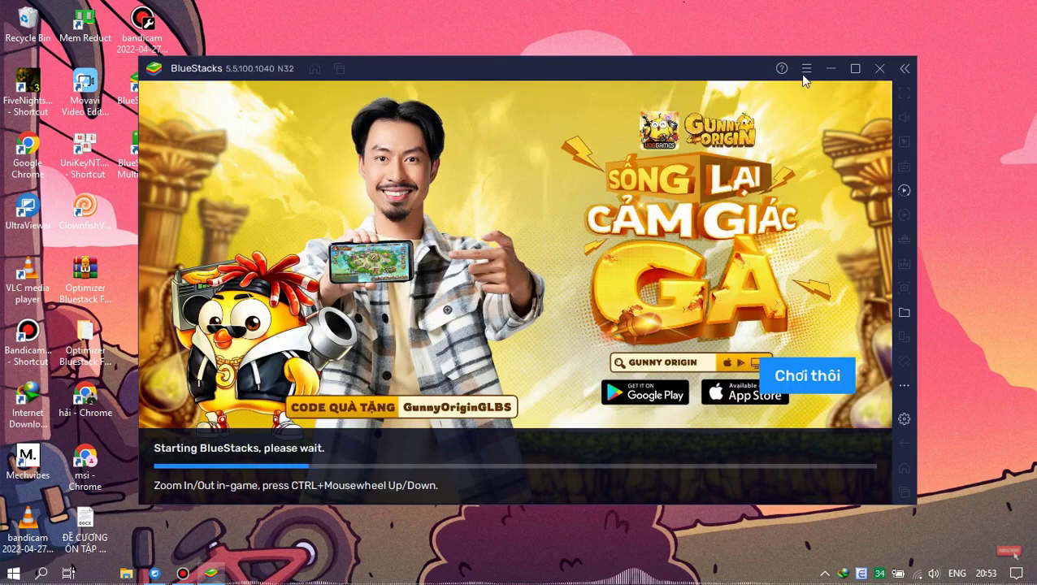
# Reopen the BlueStacks settings, turn off gamepad detection and save the change.
pyautogui.click(805, 69)
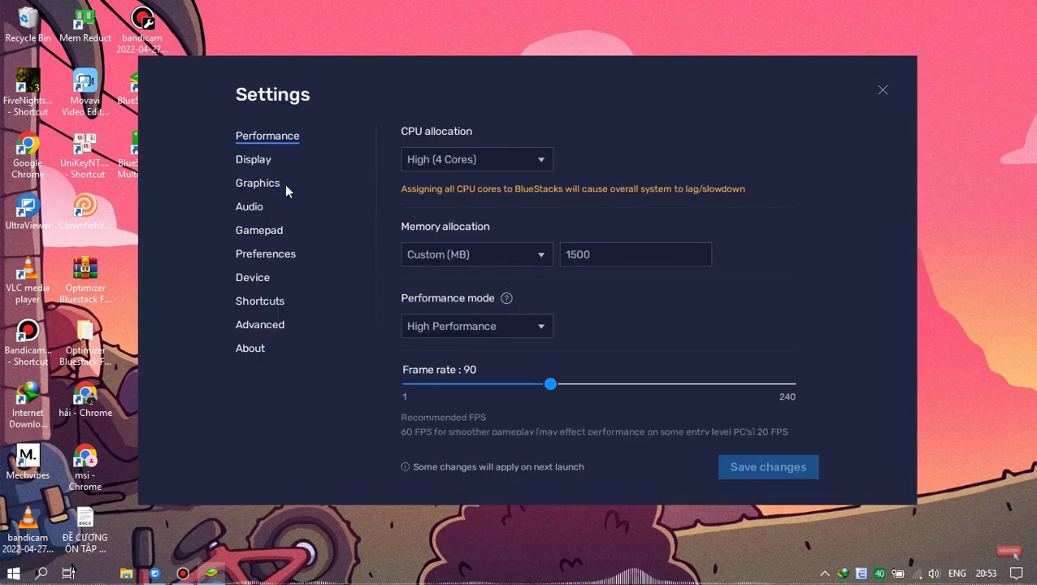
pyautogui.click(259, 159)
pyautogui.click(262, 183)
pyautogui.click(252, 206)
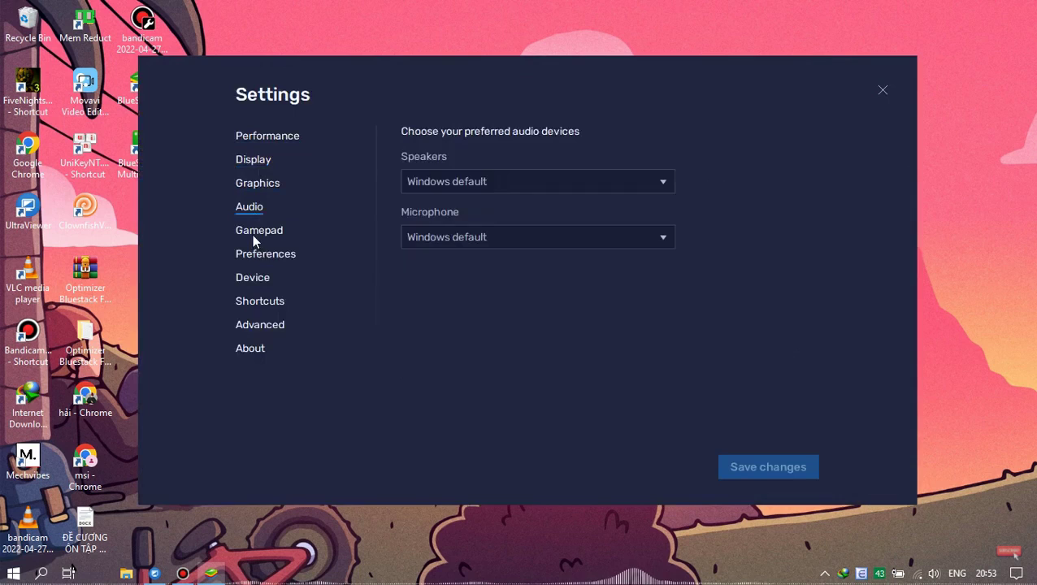
pyautogui.click(253, 231)
pyautogui.click(783, 152)
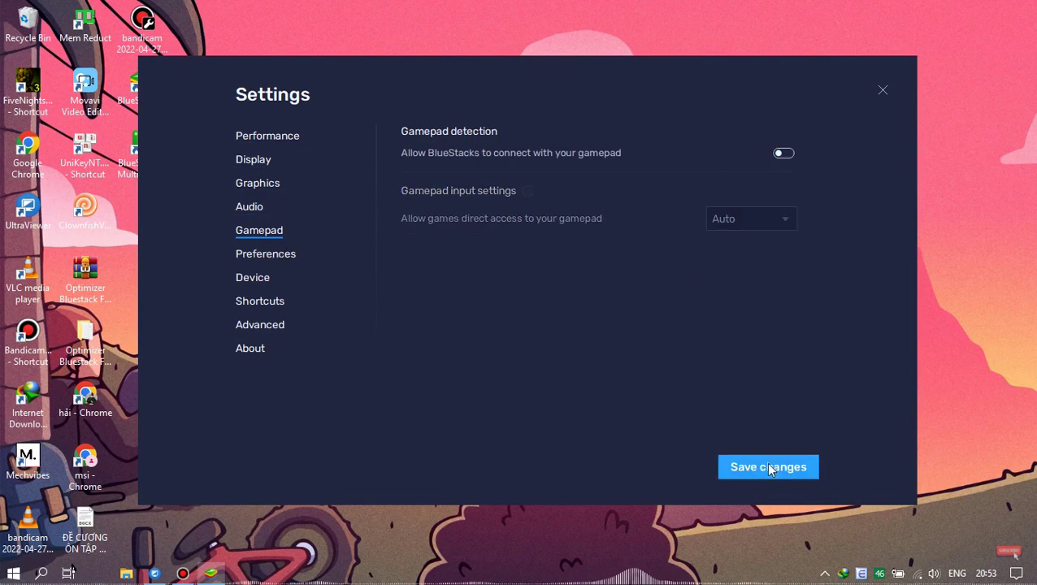
pyautogui.click(768, 468)
# Turn off Discord connection, app desktop shortcuts, both ESC key behaviors and desktop notifications in the preferences, then save.
pyautogui.click(260, 253)
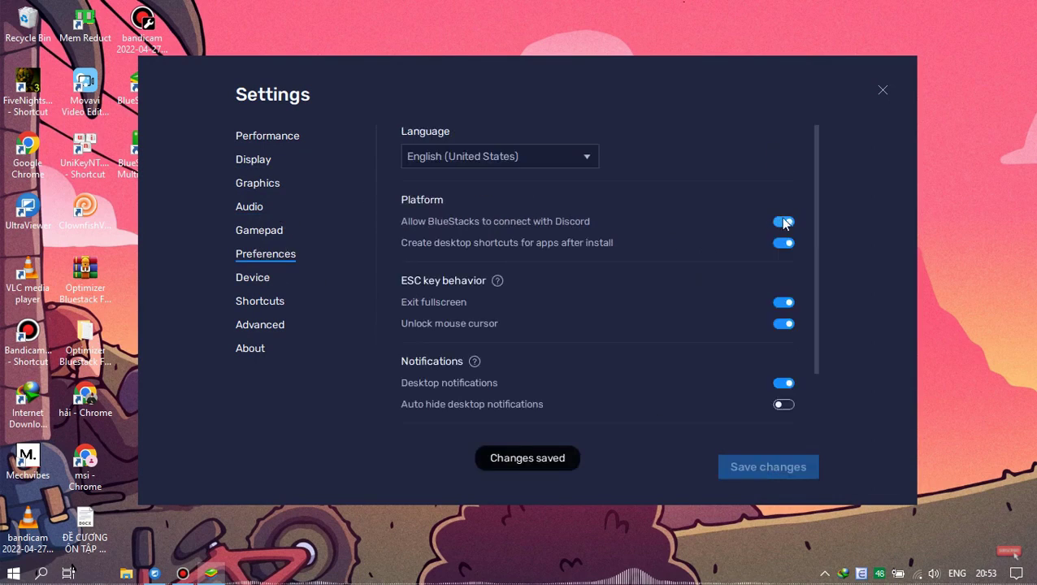
pyautogui.click(781, 324)
pyautogui.click(782, 384)
pyautogui.click(775, 462)
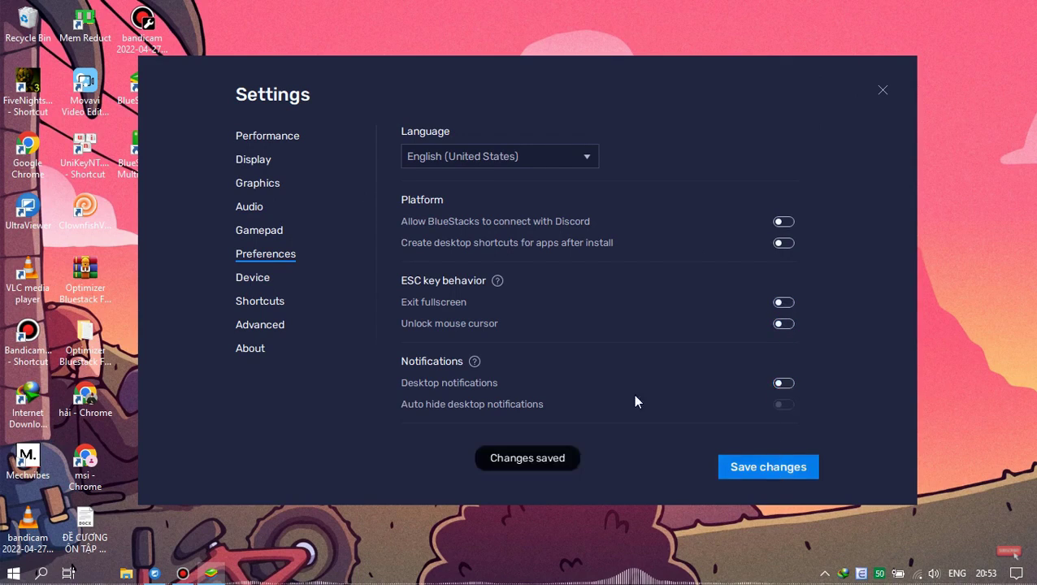
# Set the predefined device profile to Samsung Galaxy S10, save the change and close the settings.
pyautogui.click(253, 281)
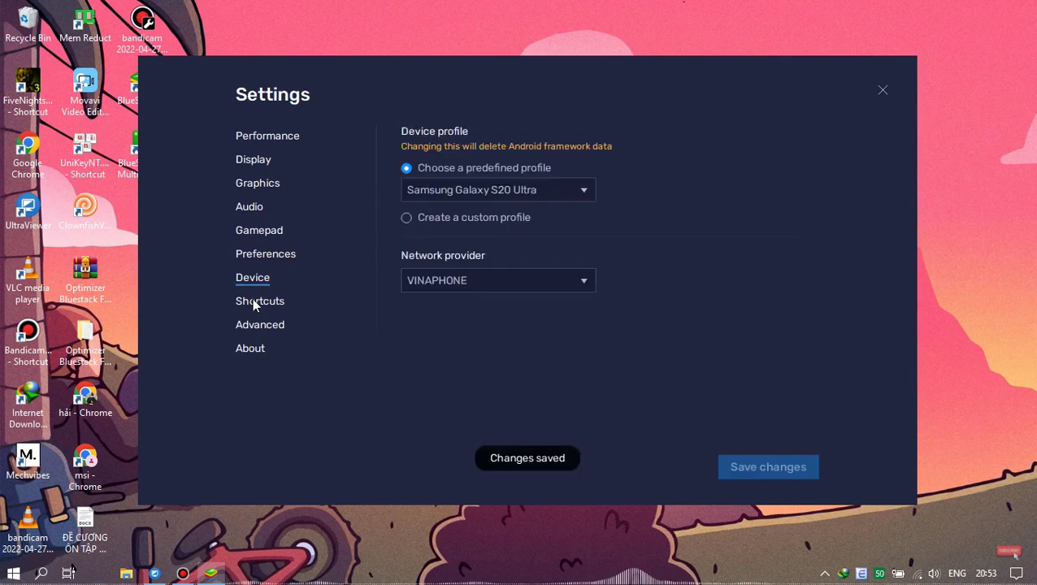
pyautogui.click(493, 195)
pyautogui.scroll(-5, 511, 289)
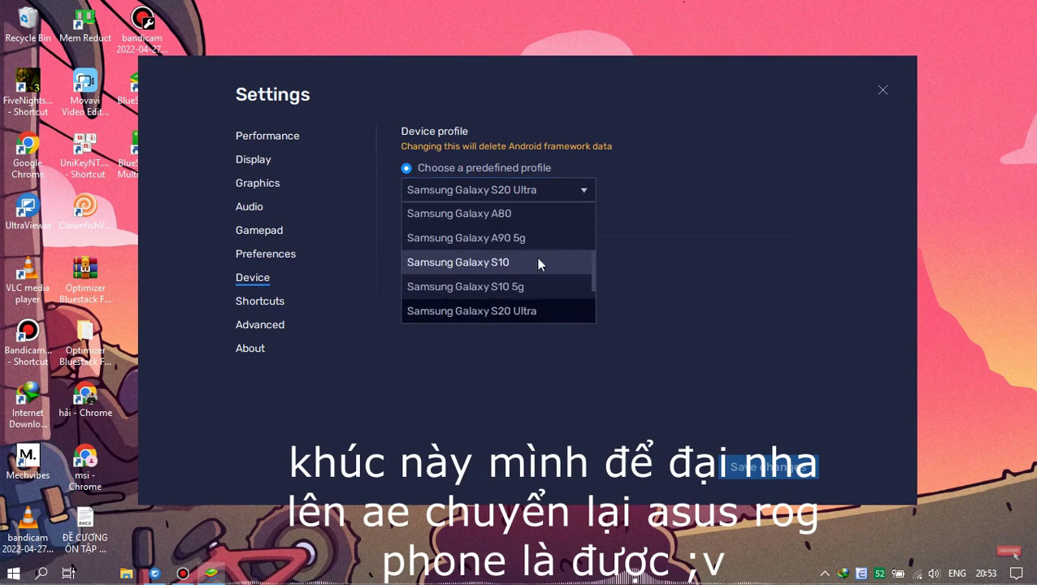
pyautogui.click(476, 262)
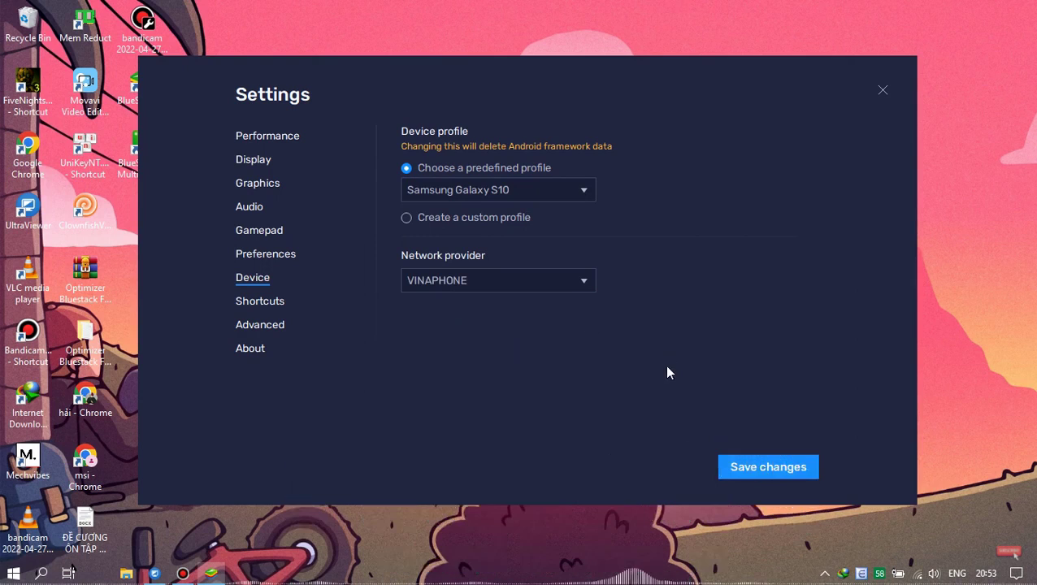
pyautogui.press('Return')
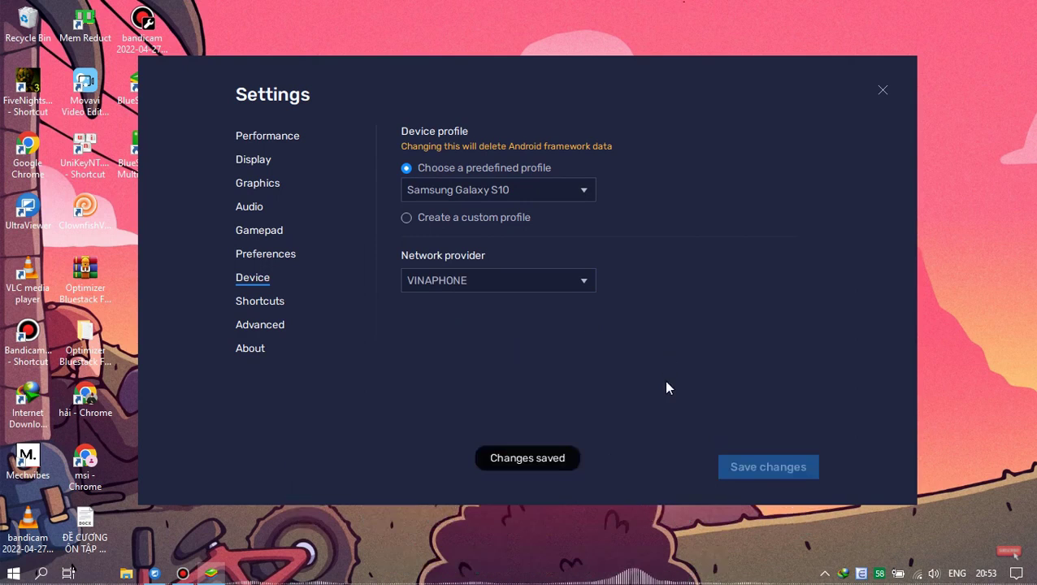
pyautogui.click(883, 90)
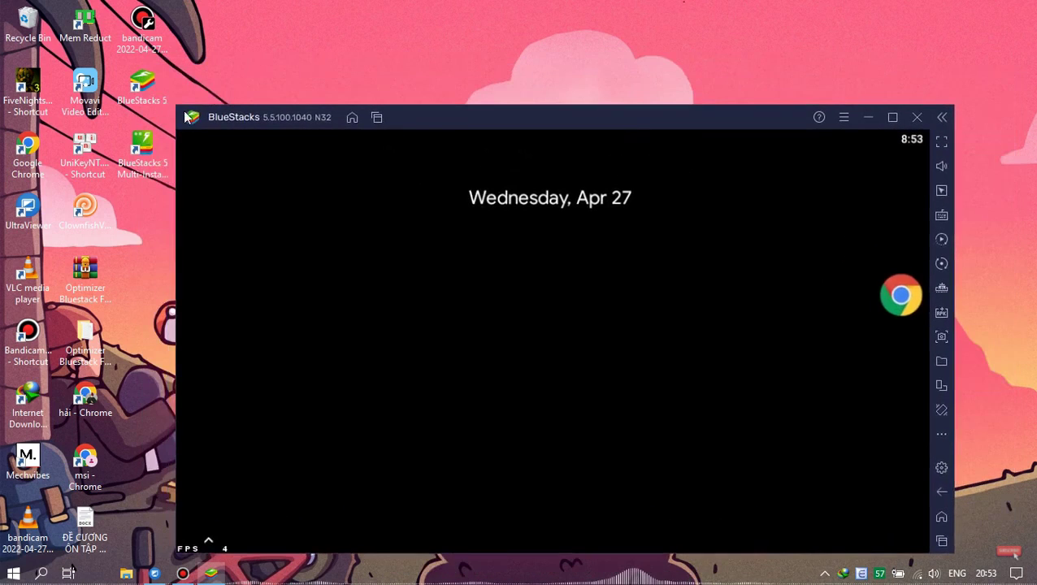
# Enlarge the BlueStacks window and install the Samsung Galaxy Store v4.5.30.5 APK from the Downloads folder.
pyautogui.moveTo(173, 104); pyautogui.dragTo(108, 20)
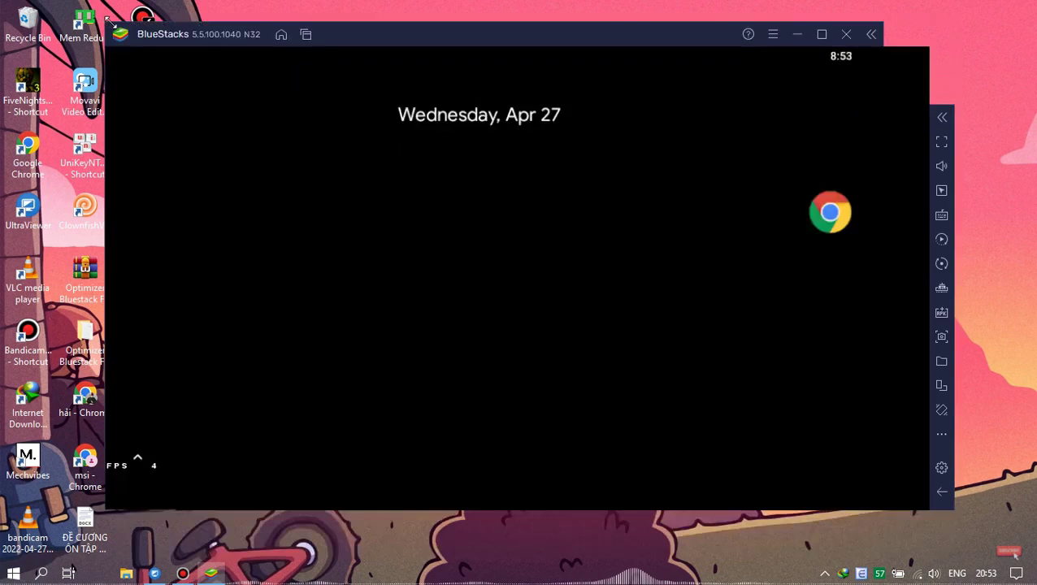
pyautogui.scroll(-2, 814, 236)
pyautogui.scroll(2, 573, 207)
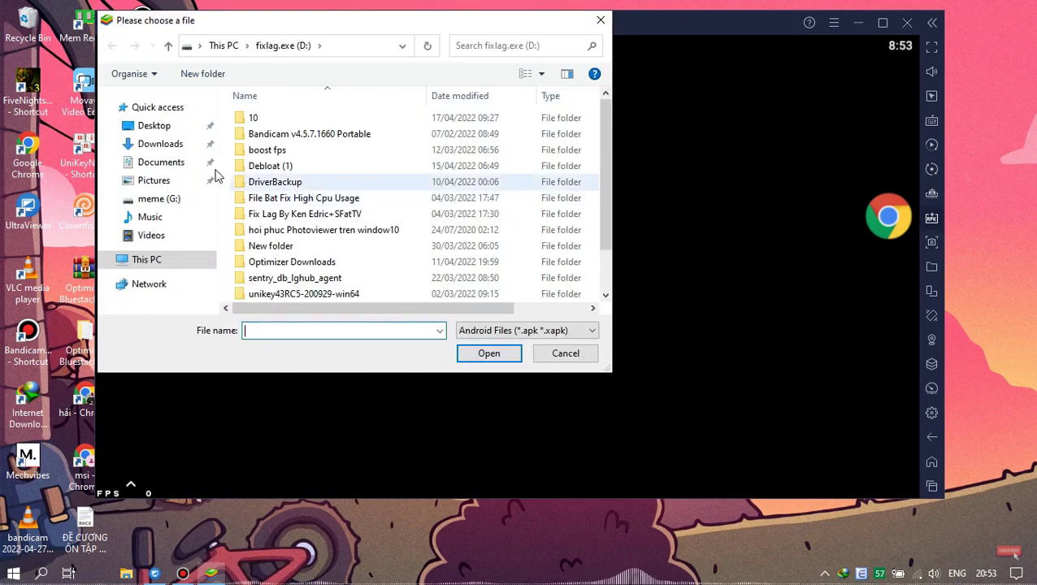
pyautogui.click(154, 144)
pyautogui.click(307, 155)
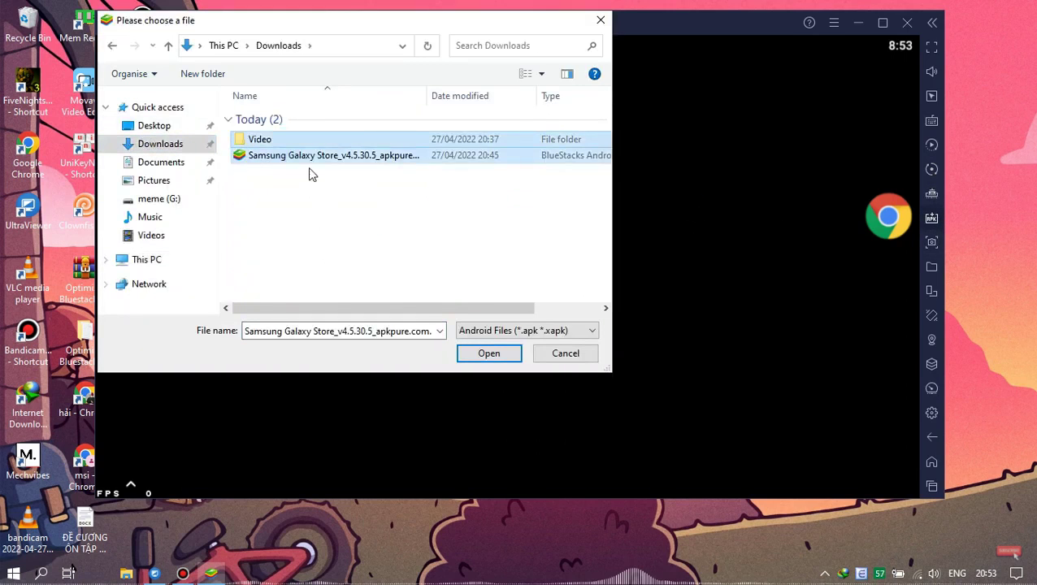
pyautogui.click(489, 352)
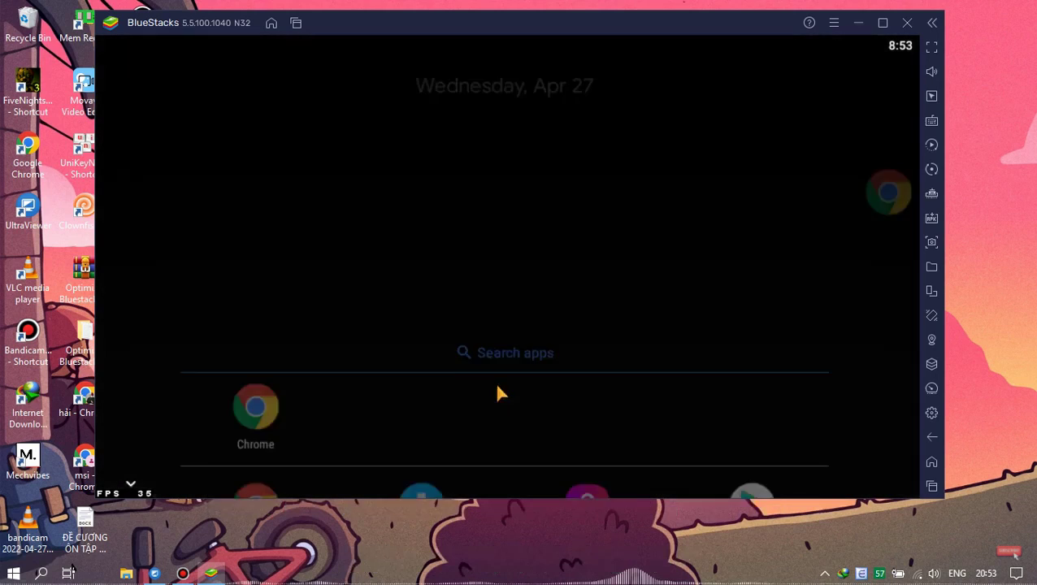
# Launch Galaxy Store from the app list, allowing it to manage phone calls and agreeing to its terms.
pyautogui.moveTo(495, 393); pyautogui.dragTo(512, 135)
pyautogui.click(591, 240)
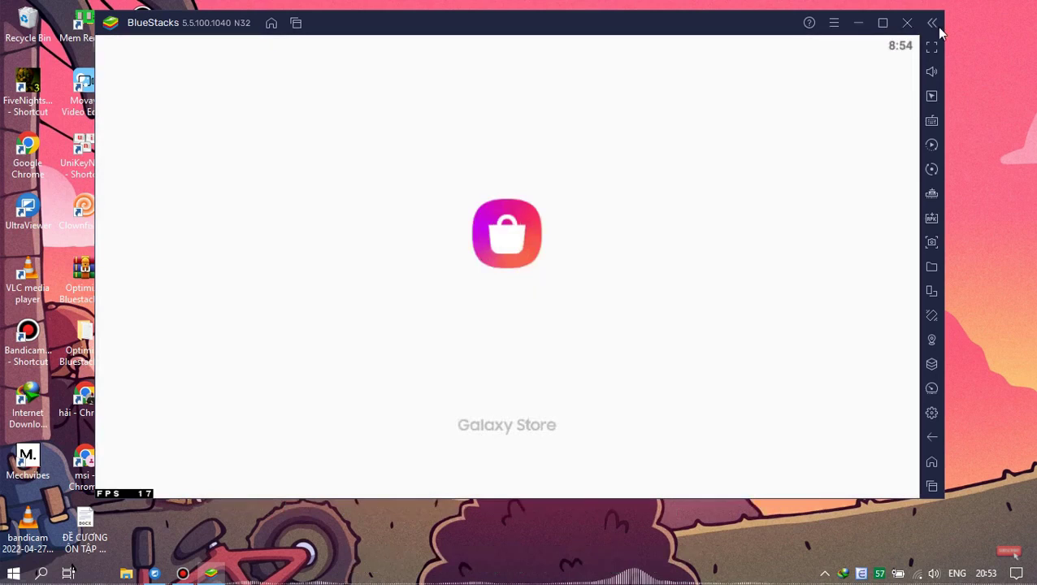
pyautogui.moveTo(588, 30); pyautogui.dragTo(701, 118)
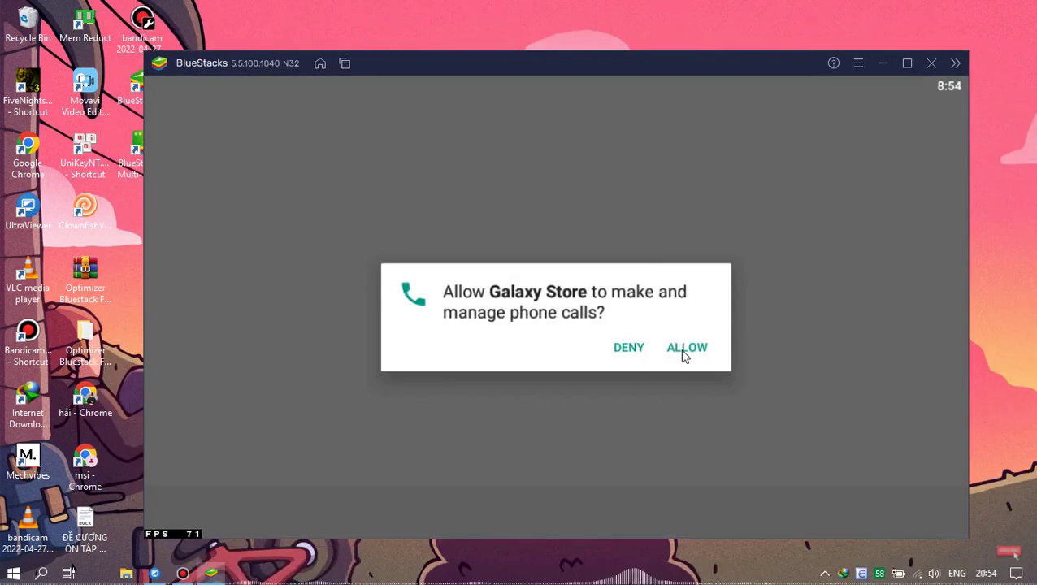
pyautogui.click(684, 348)
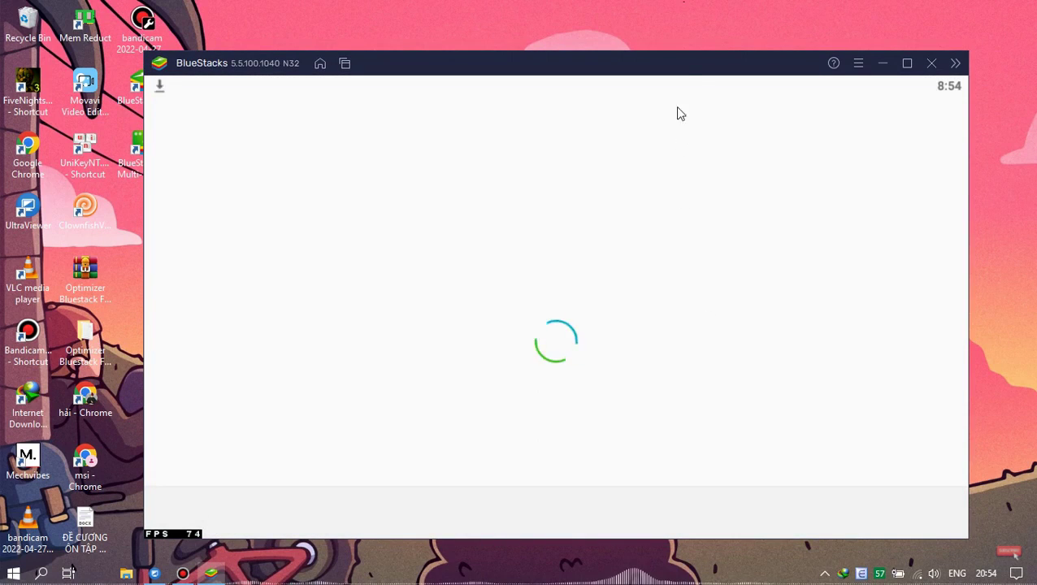
pyautogui.moveTo(686, 71); pyautogui.dragTo(677, 53)
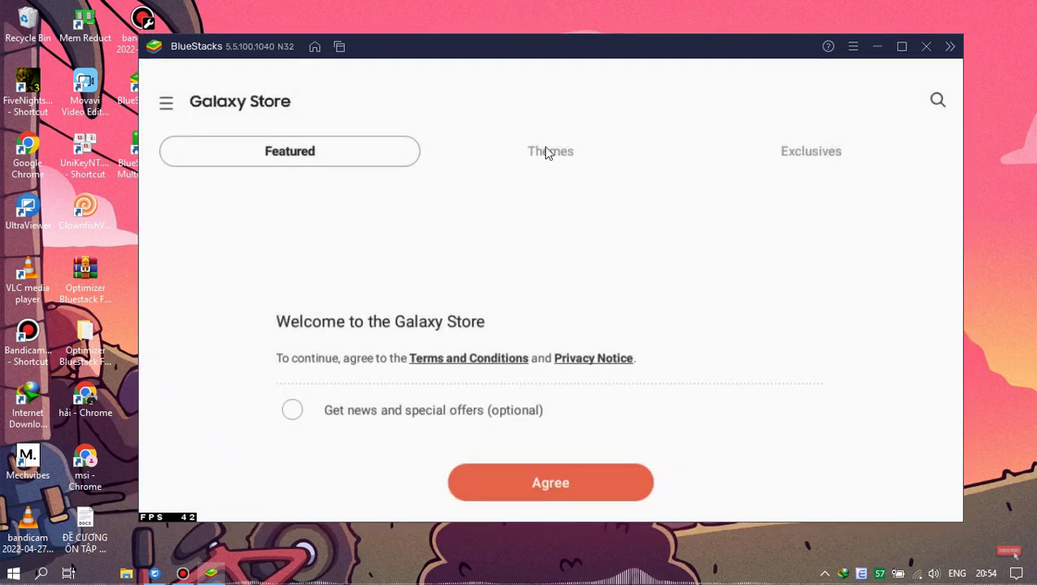
pyautogui.click(405, 427)
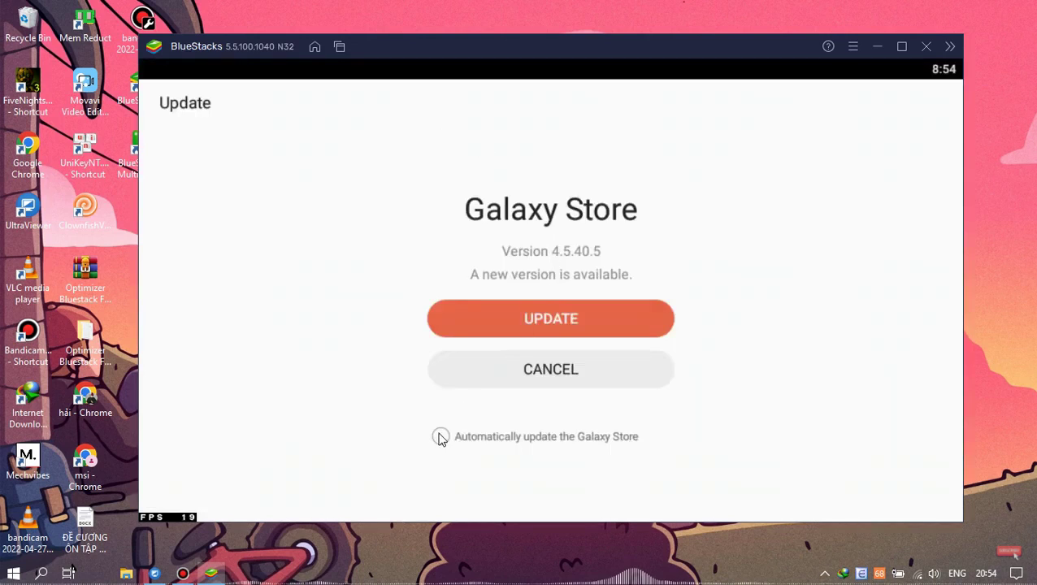
# Enable automatic Galaxy Store updates and install the update to version 4.5.40.5.
pyautogui.click(473, 428)
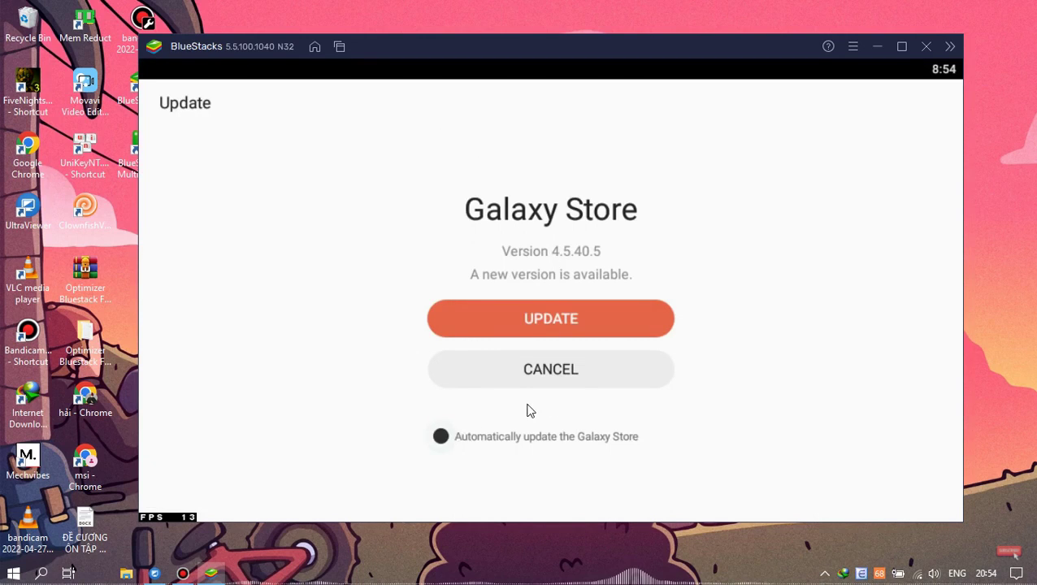
pyautogui.click(555, 334)
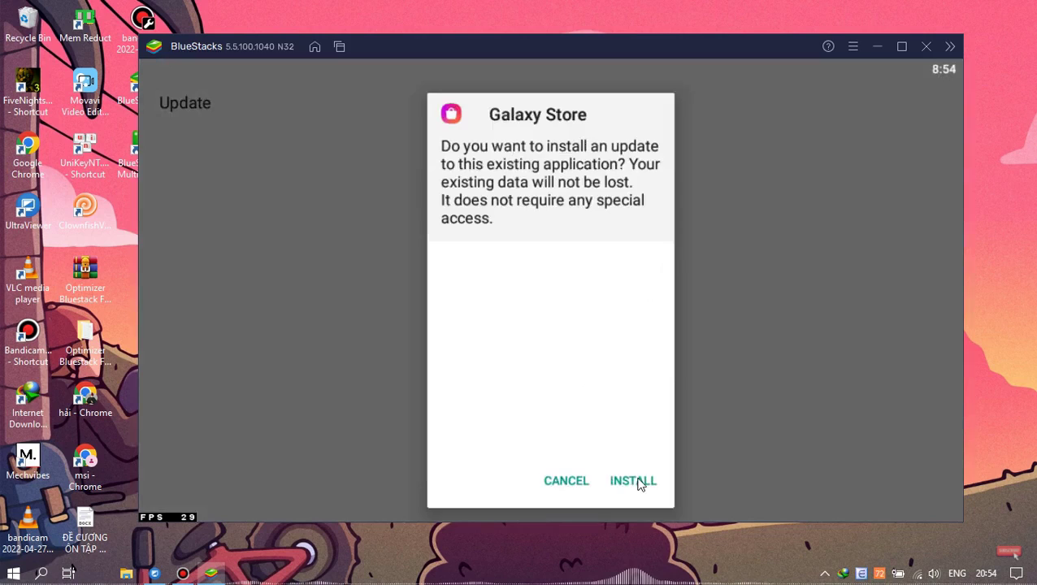
pyautogui.click(639, 482)
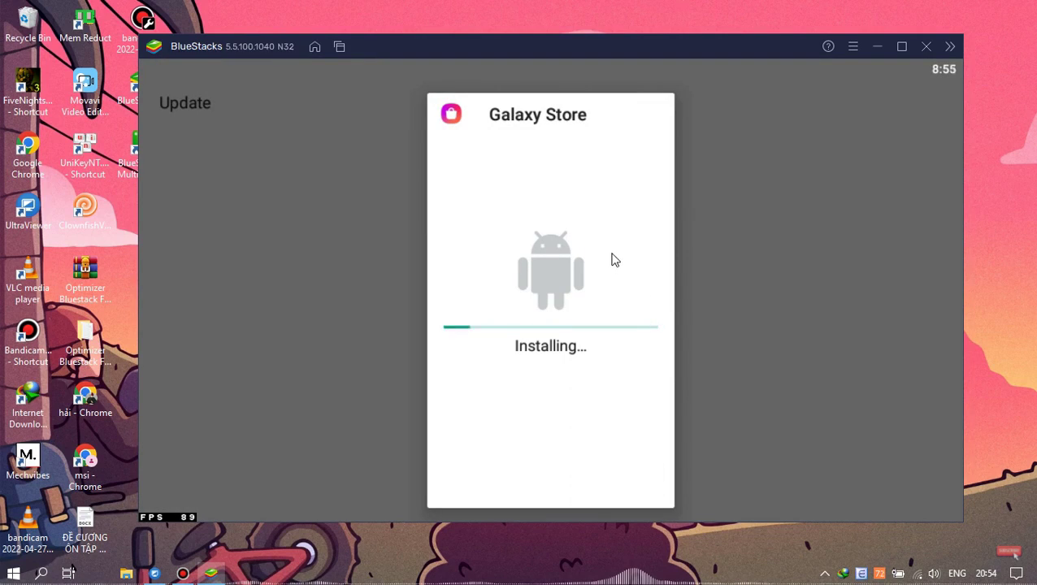
# Clean the system memory with Mem Reduct while the Galaxy Store update installs.
pyautogui.rightClick(878, 573)
pyautogui.click(897, 423)
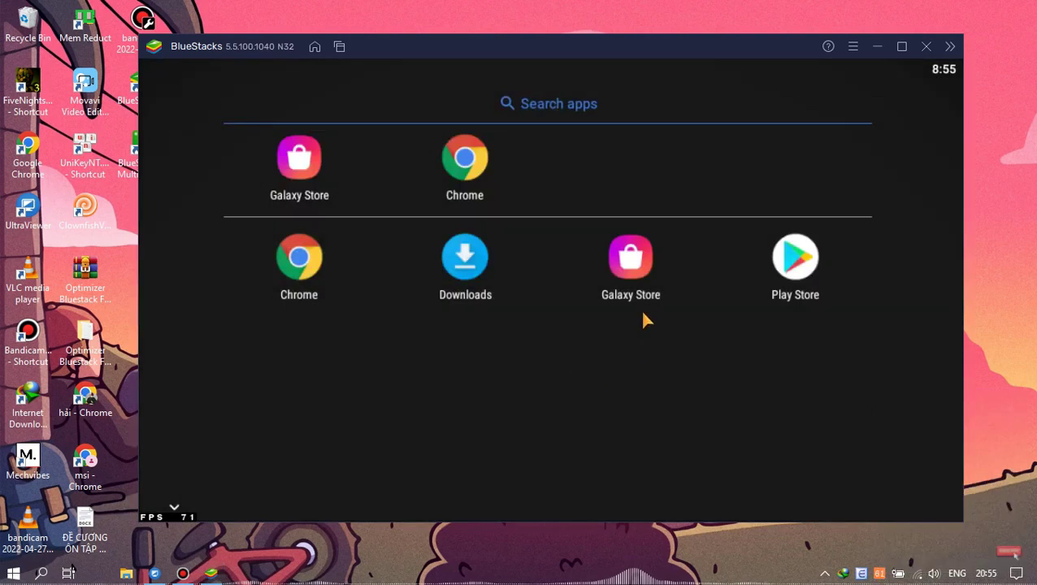
# Reopen Galaxy Store from the app list and open the Garena Free Fire: Trỗi Dậy game page.
pyautogui.scroll(2, 638, 200)
pyautogui.scroll(-2, 632, 327)
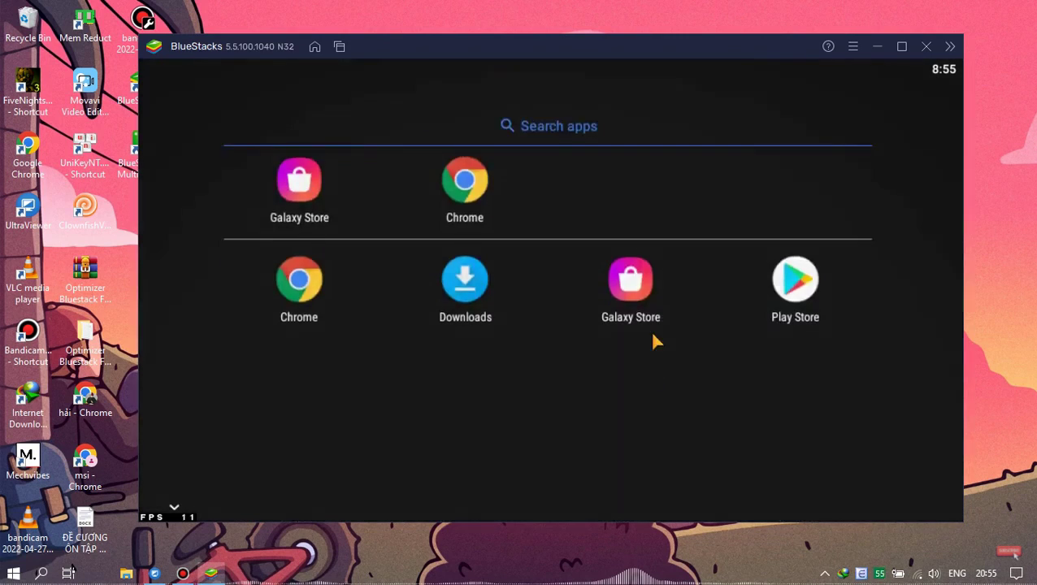
pyautogui.scroll(2, 655, 341)
pyautogui.click(633, 256)
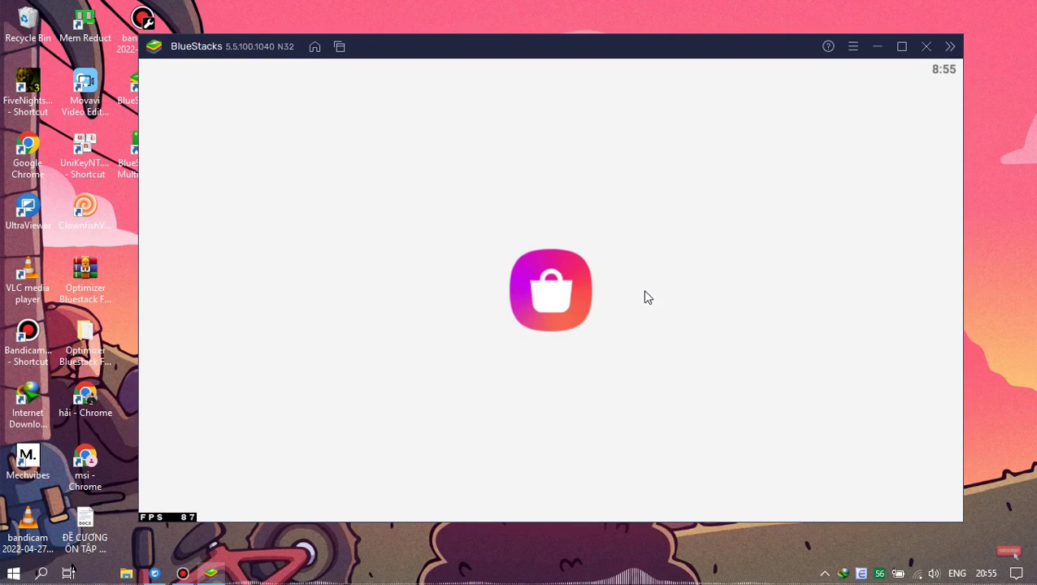
pyautogui.moveTo(613, 53)
pyautogui.mouseDown()
pyautogui.moveTo(660, 82)
pyautogui.moveTo(628, 65)
pyautogui.mouseUp()
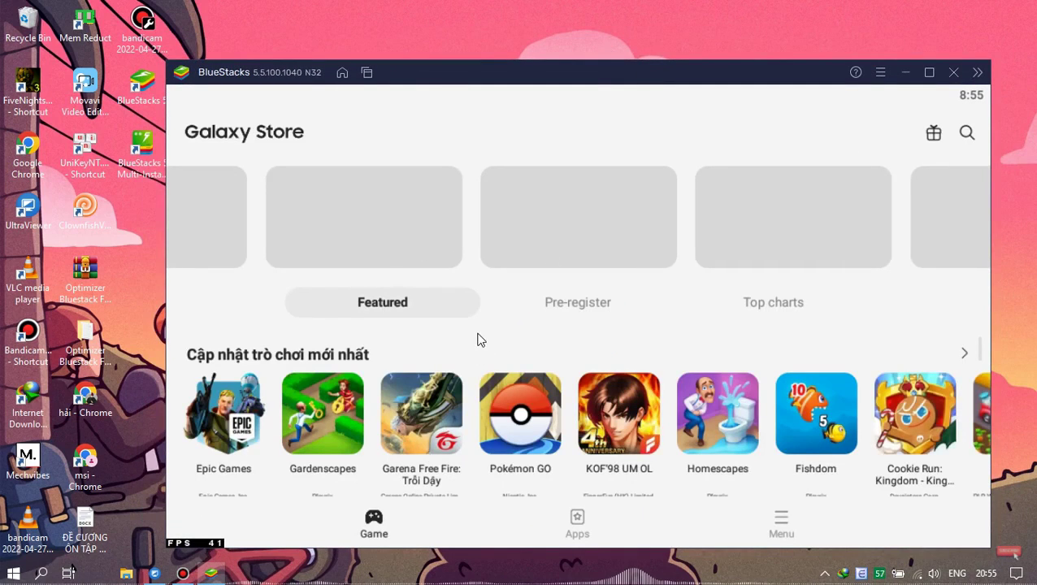
pyautogui.moveTo(568, 72); pyautogui.dragTo(535, 47)
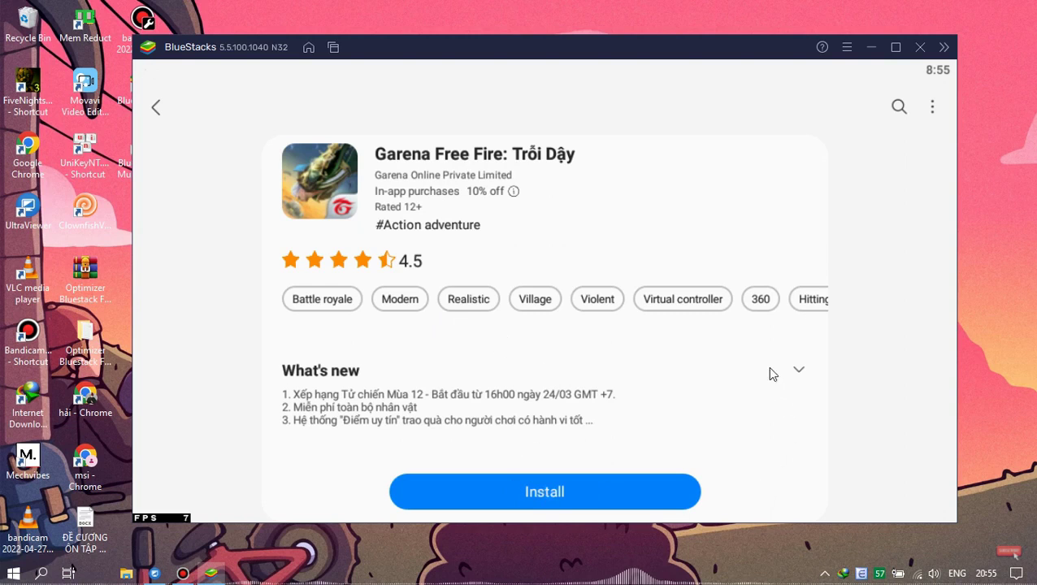
# Start installing Garena Free Fire: Trỗi Dậy from its Galaxy Store page and dismiss the similar-apps suggestions.
pyautogui.moveTo(672, 355); pyautogui.dragTo(666, 241)
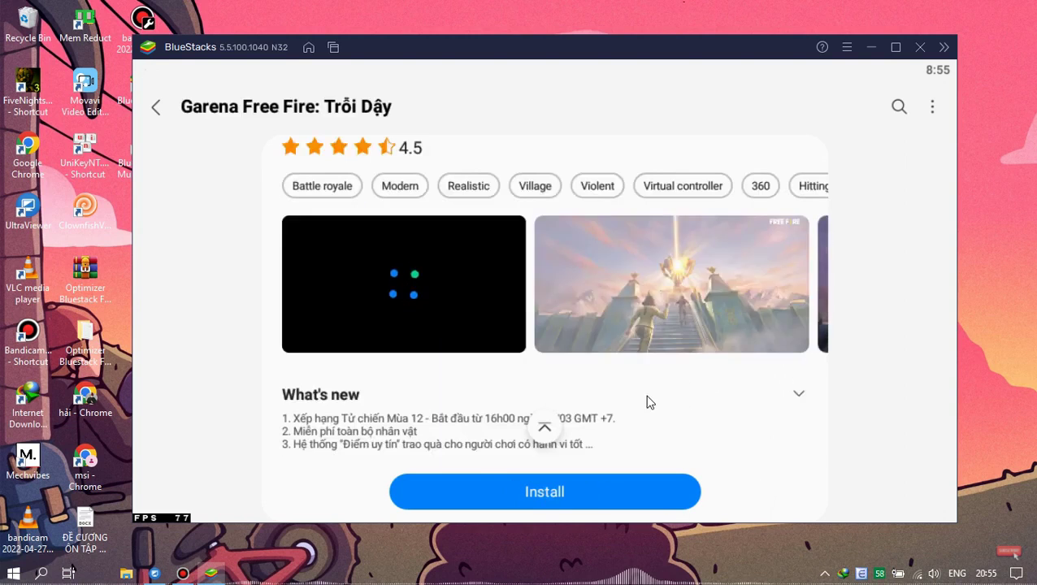
pyautogui.moveTo(655, 393); pyautogui.dragTo(683, 248)
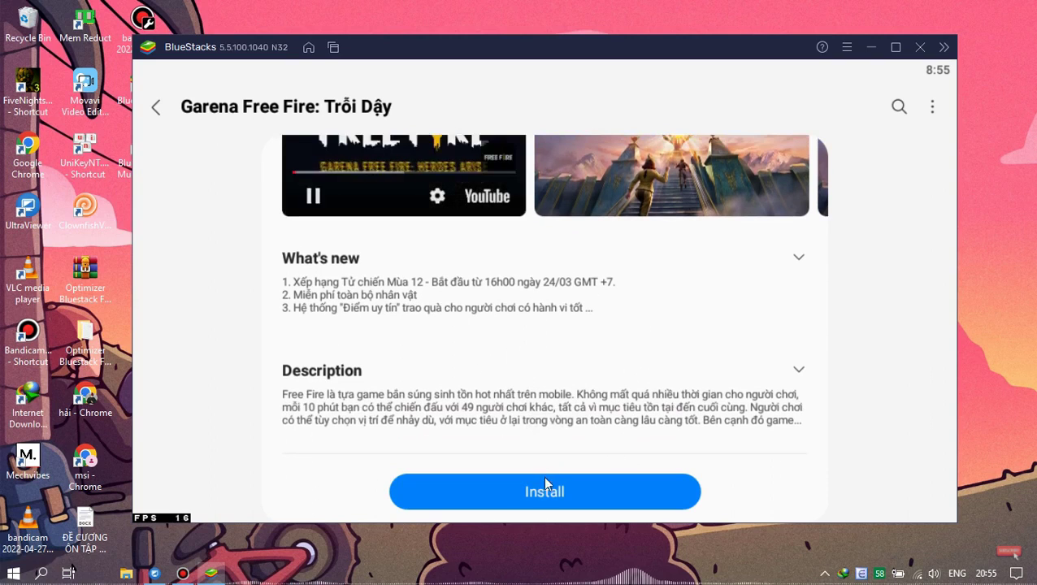
pyautogui.click(544, 483)
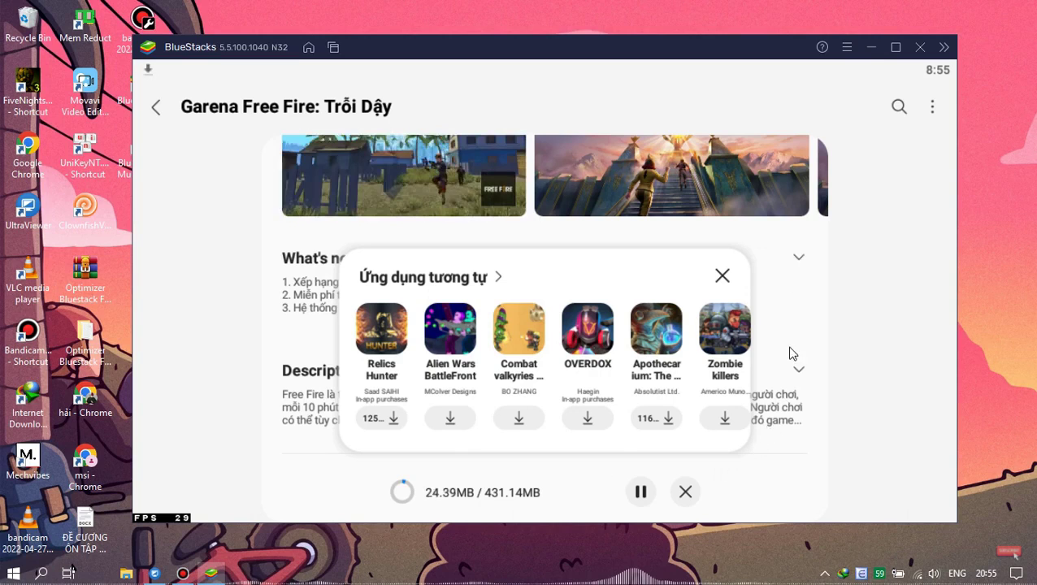
pyautogui.click(723, 276)
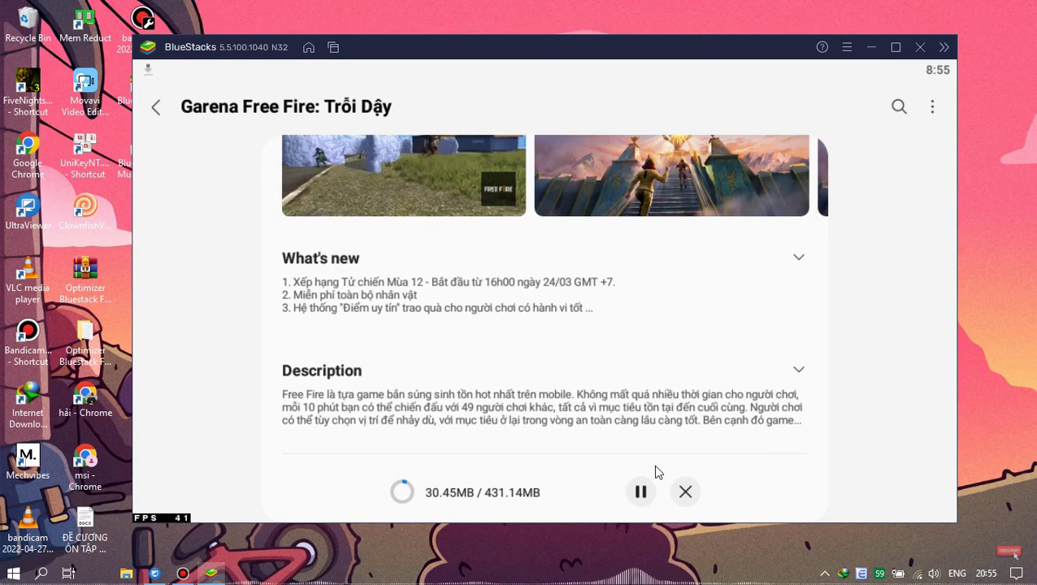
# Pause the Free Fire download and close the BlueStacks emulator, confirming the exit.
pyautogui.click(642, 494)
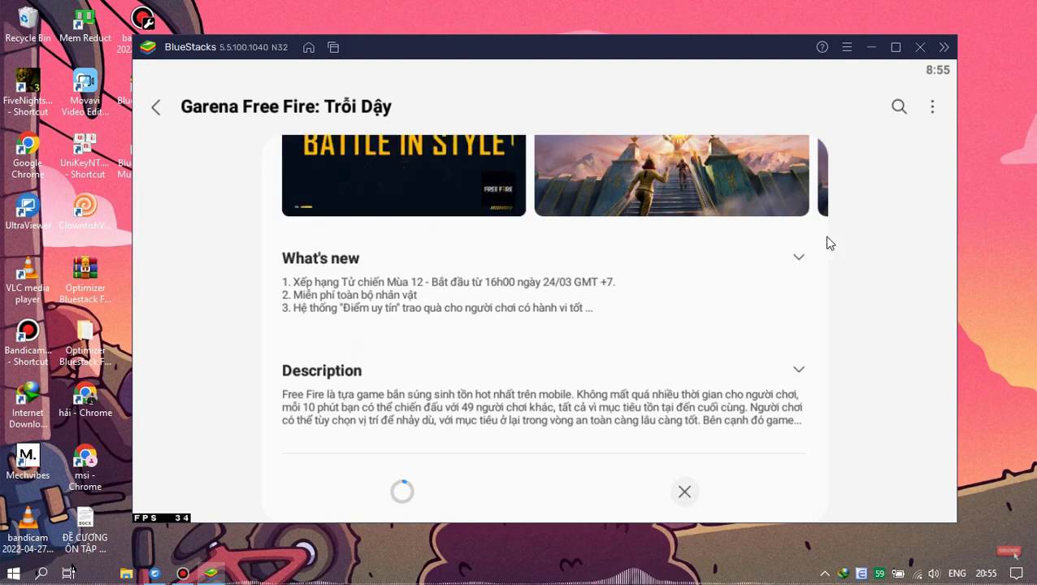
pyautogui.click(920, 47)
pyautogui.click(651, 303)
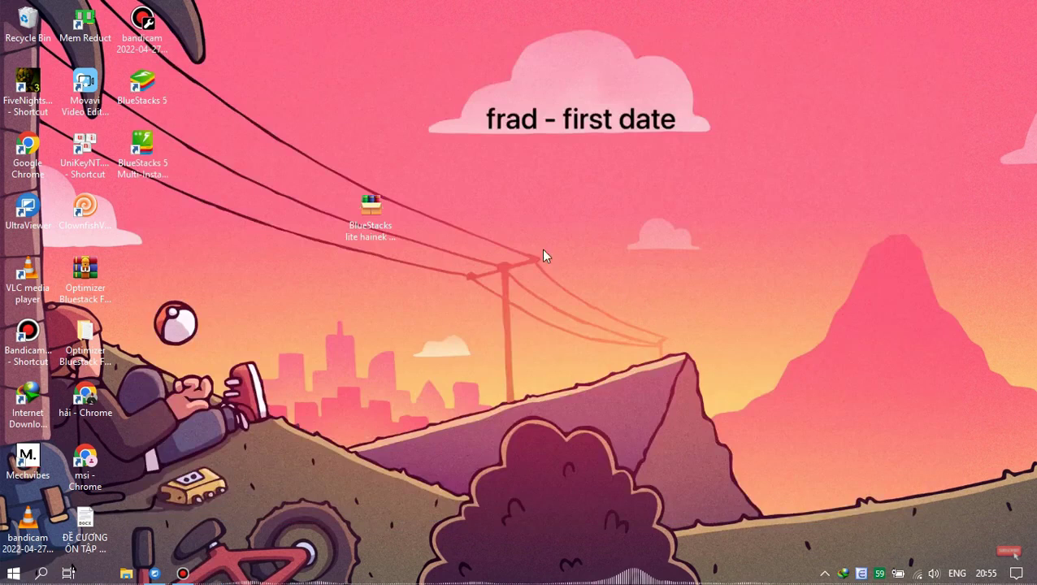